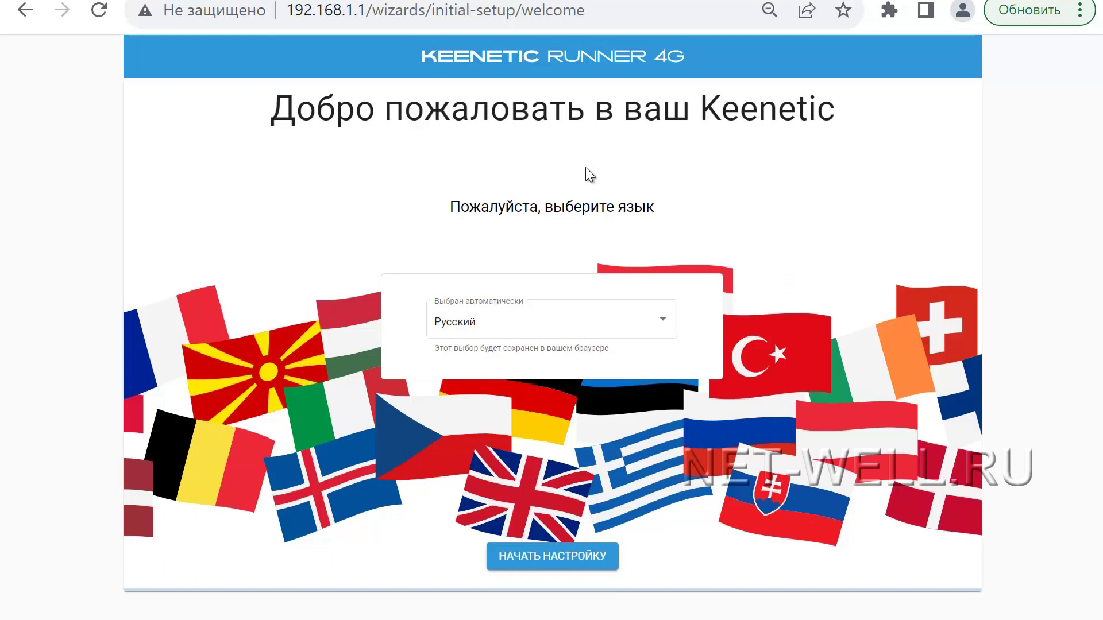
Step: Highlight the router address 192.168.1.1 in the URL bar, then start the setup wizard with НАЧАТЬ НАСТРОЙКУ
left_click_drag(367, 11, 286, 12)
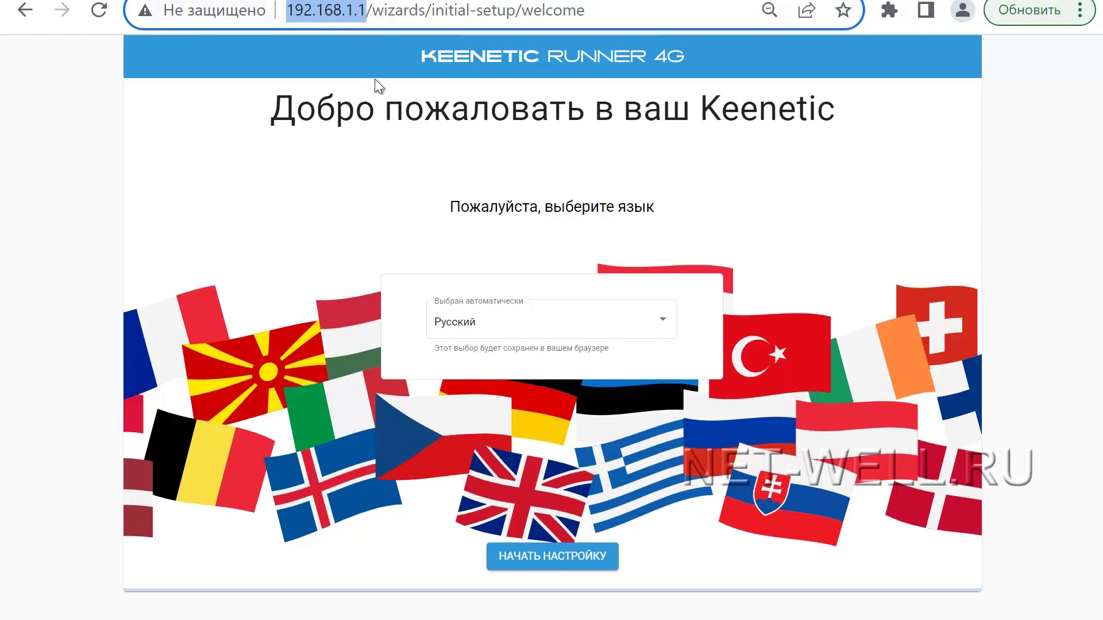
left_click(262, 179)
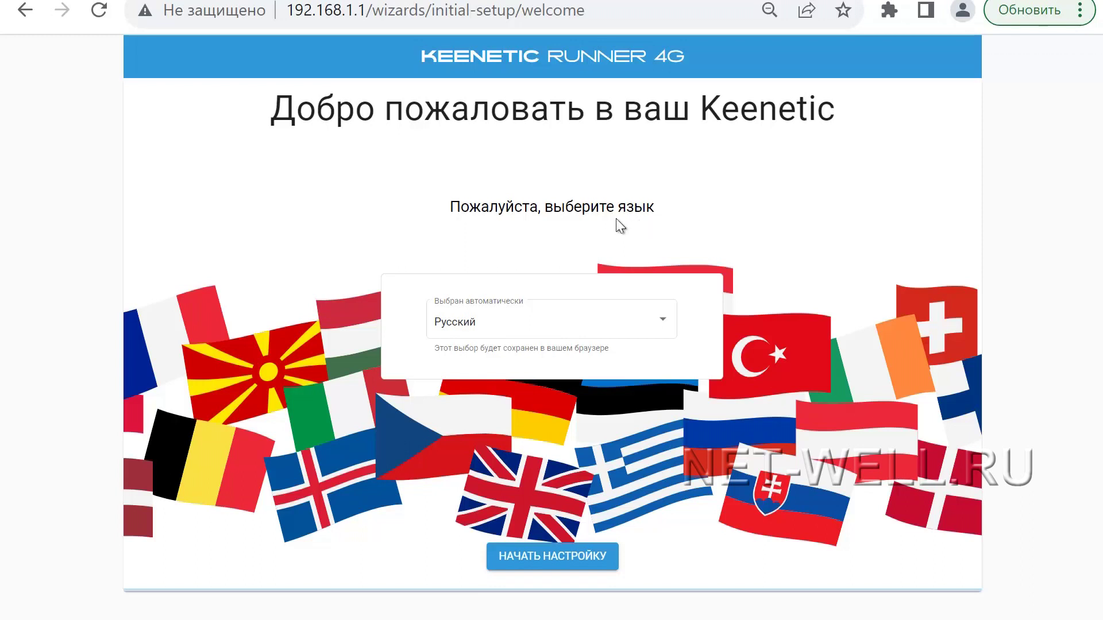
left_click_drag(366, 16, 287, 16)
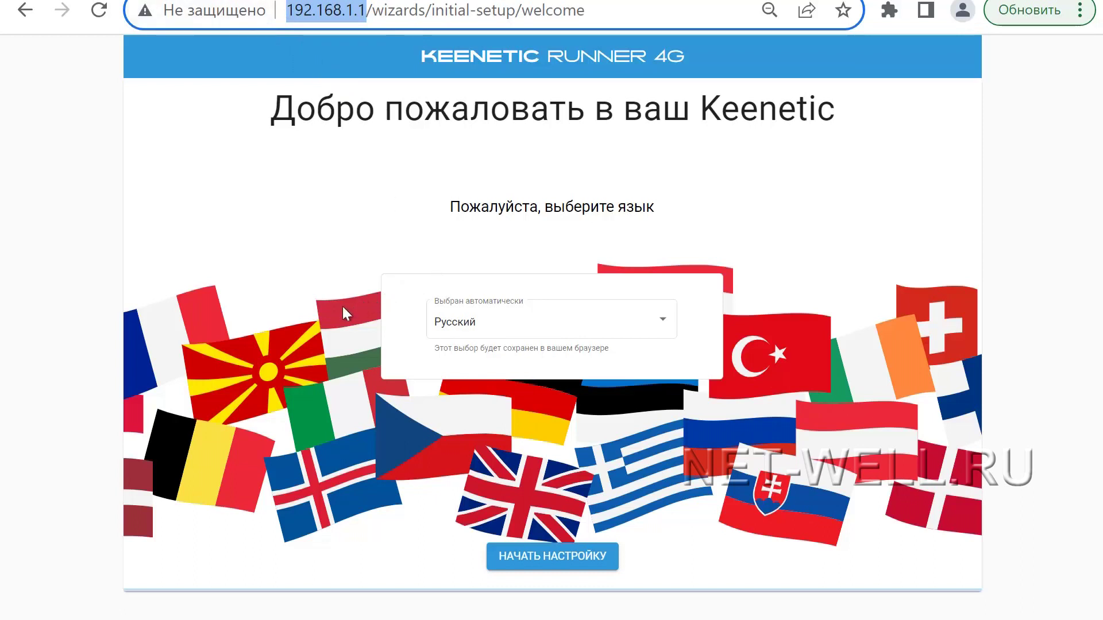
left_click(325, 256)
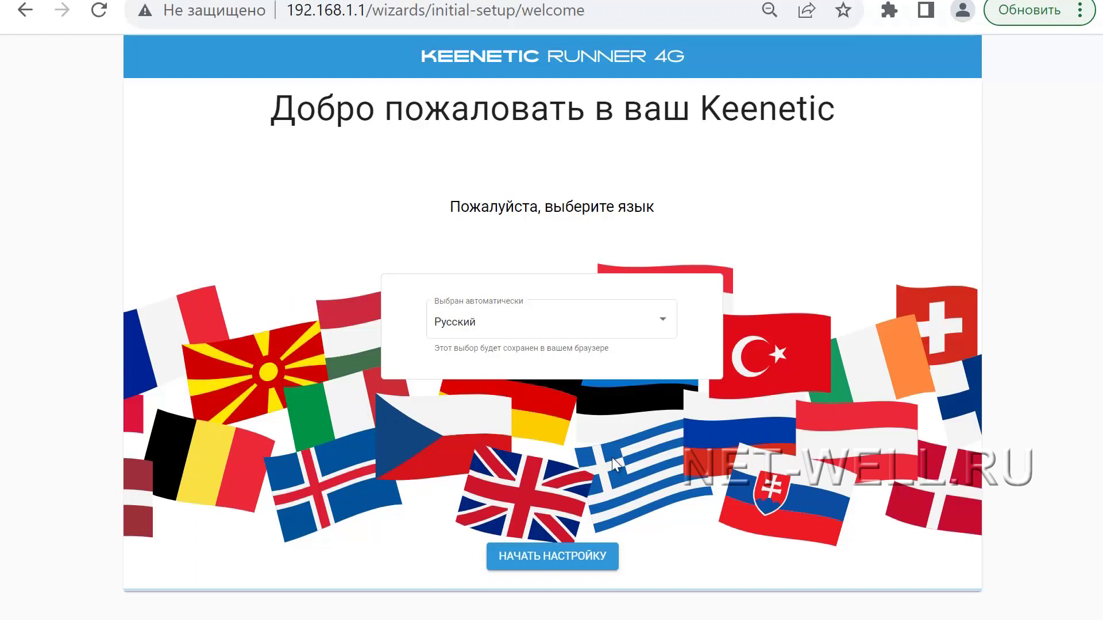
left_click(542, 559)
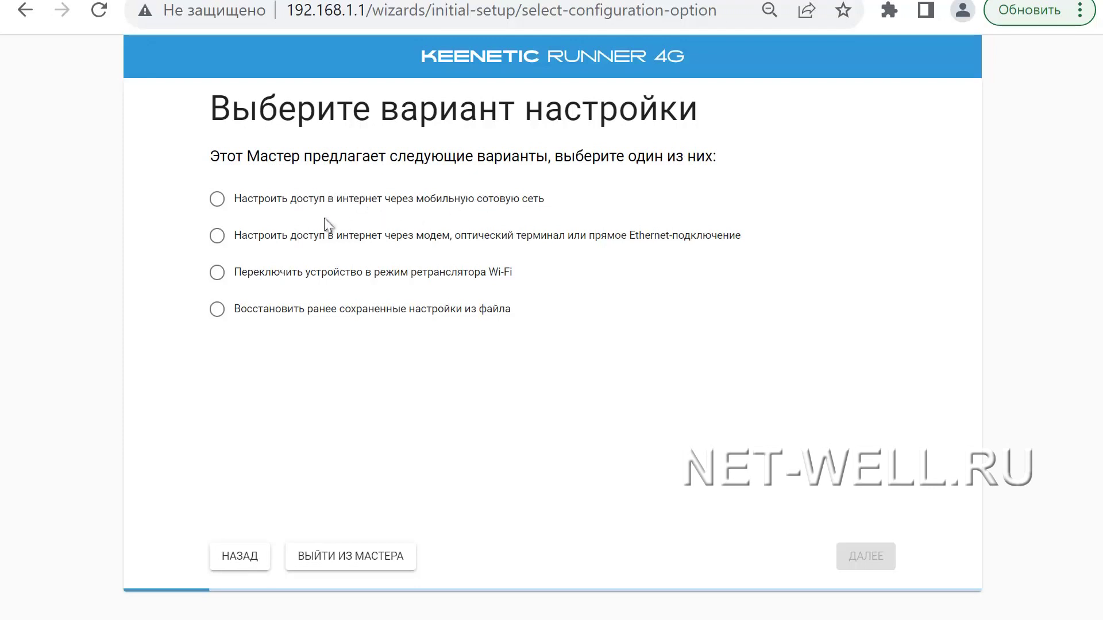
Step: Choose internet via the mobile cellular network and set the country to Россия
left_click(218, 201)
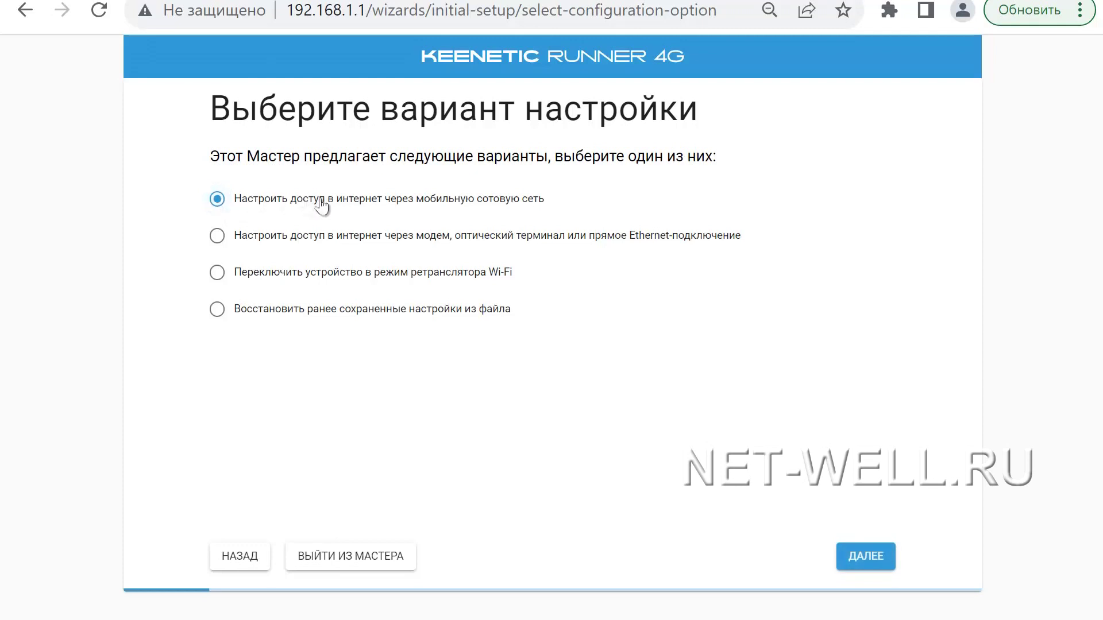
left_click(867, 562)
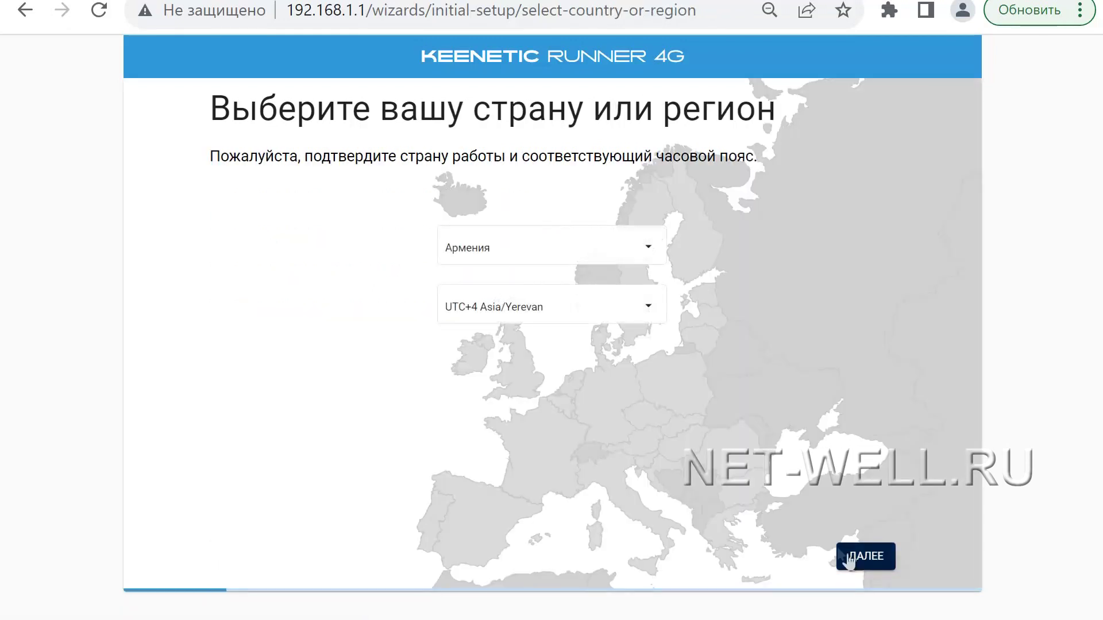
left_click(568, 247)
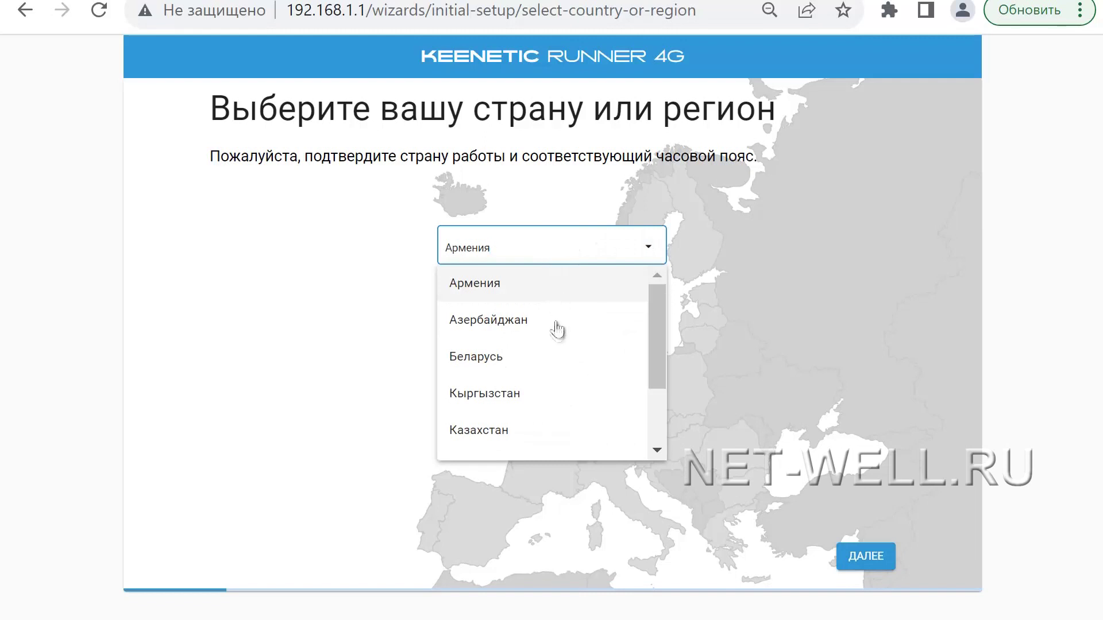
scroll(555, 333, "down", 2)
left_click(529, 370)
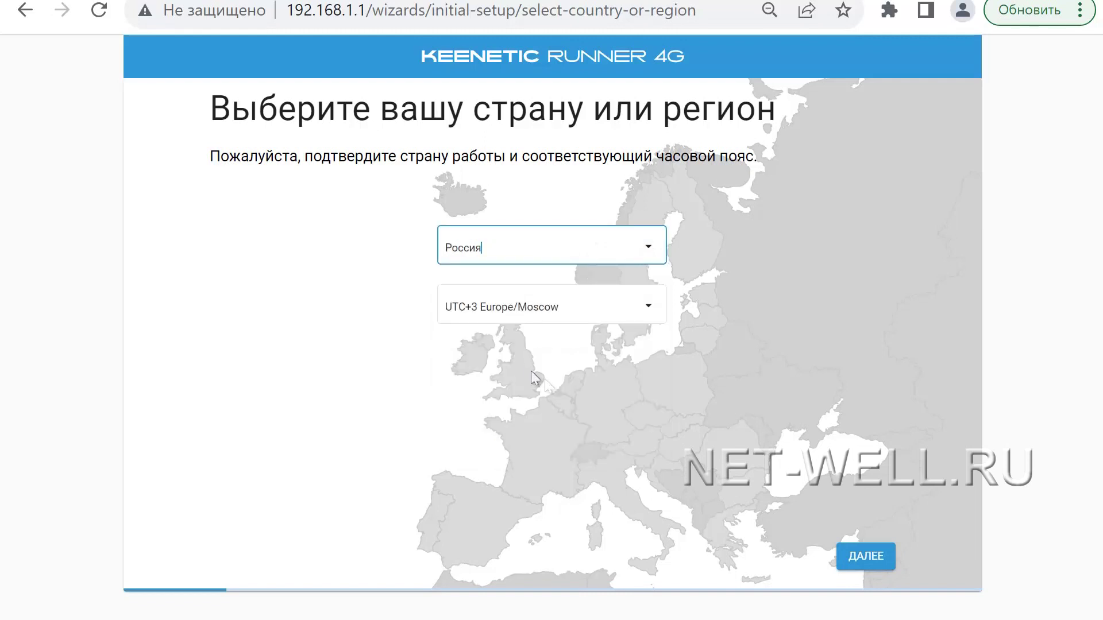
left_click(860, 556)
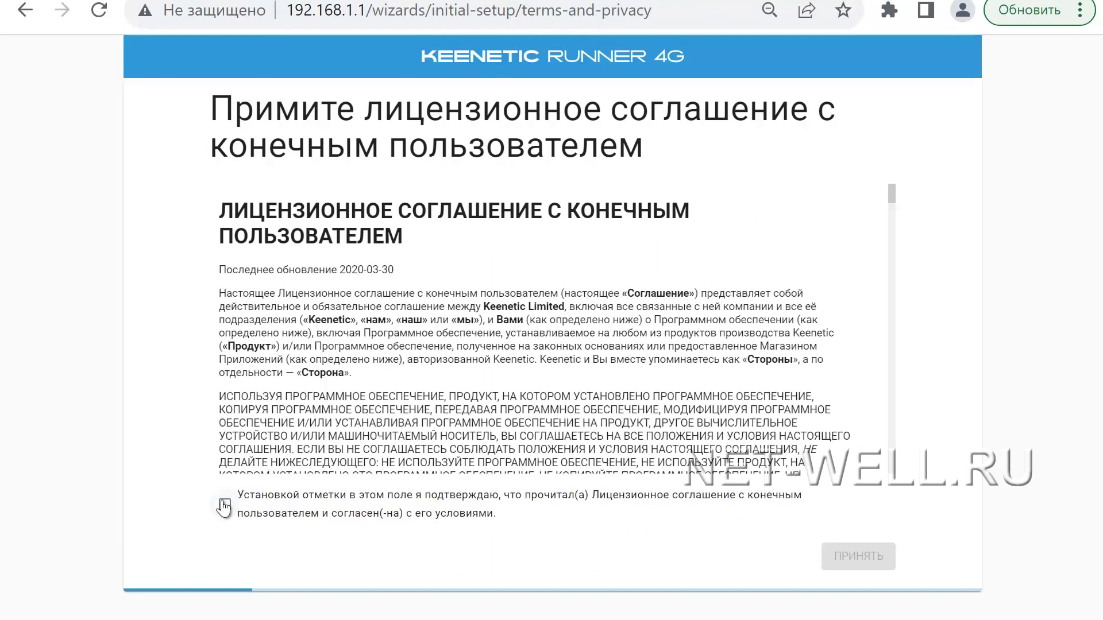
Step: Agree to and accept the end user licence agreement and the device privacy notice
left_click(225, 505)
left_click(846, 553)
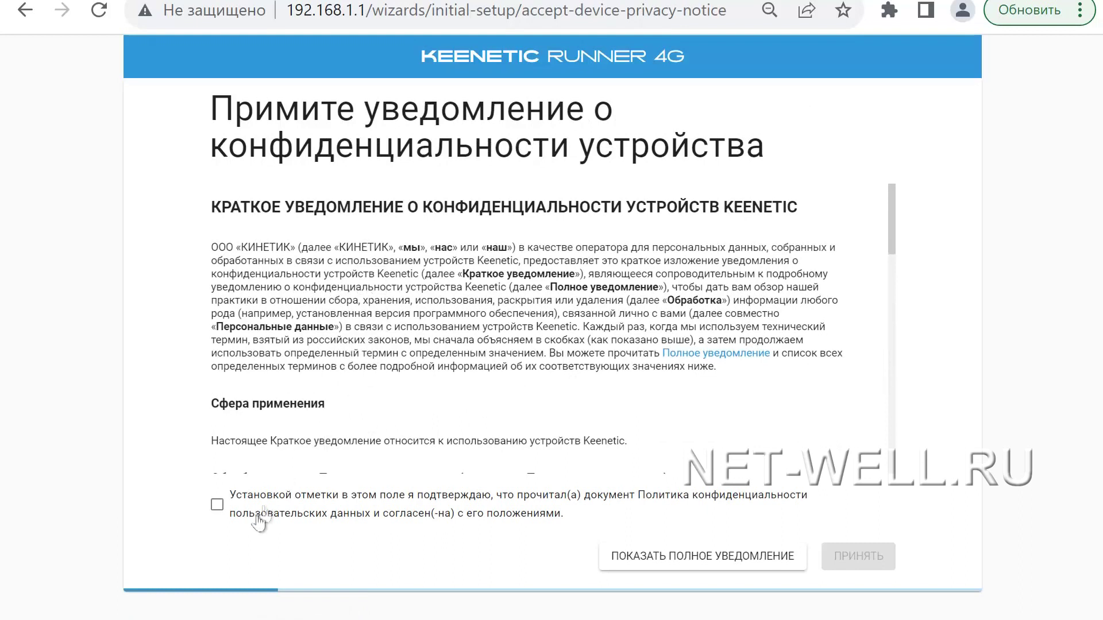
left_click(217, 504)
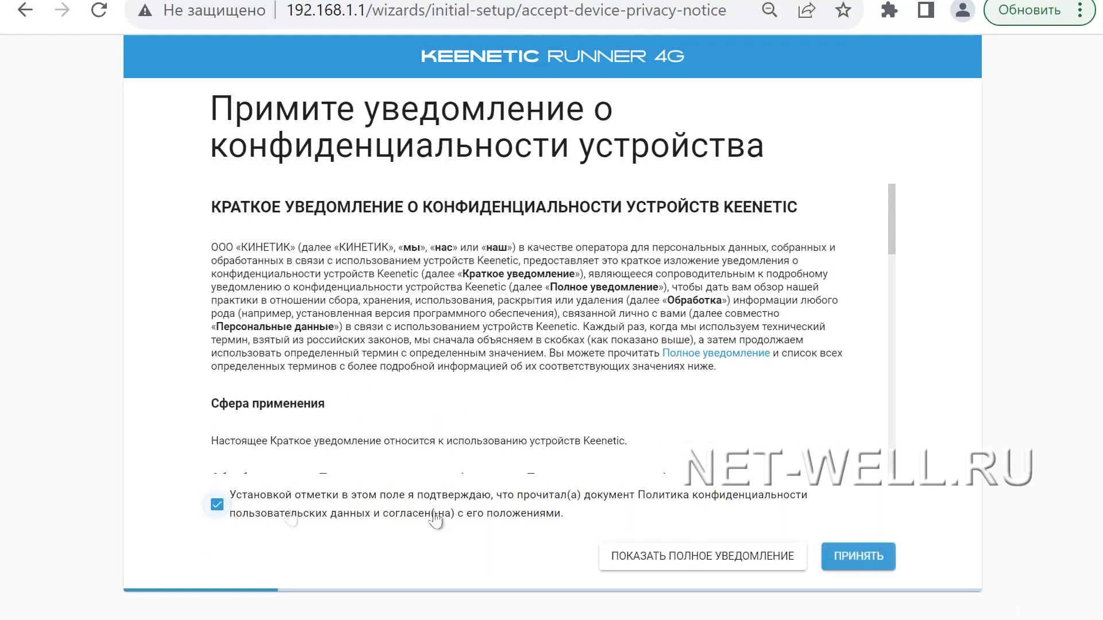
left_click(832, 568)
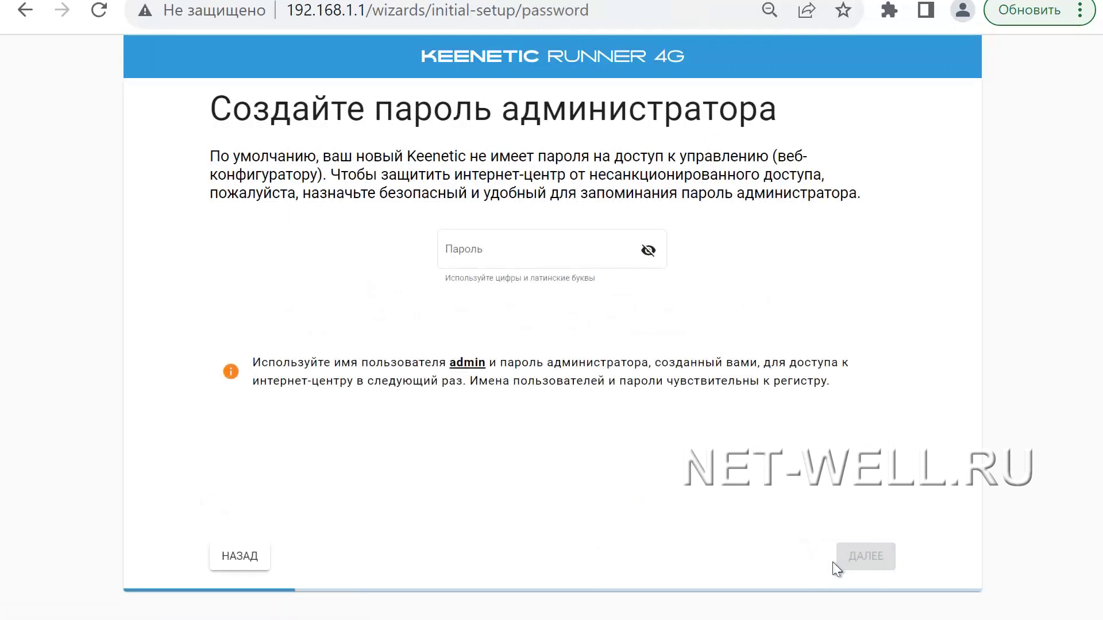
Step: Enter an administrator password in the Пароль field and save it
left_click(500, 250)
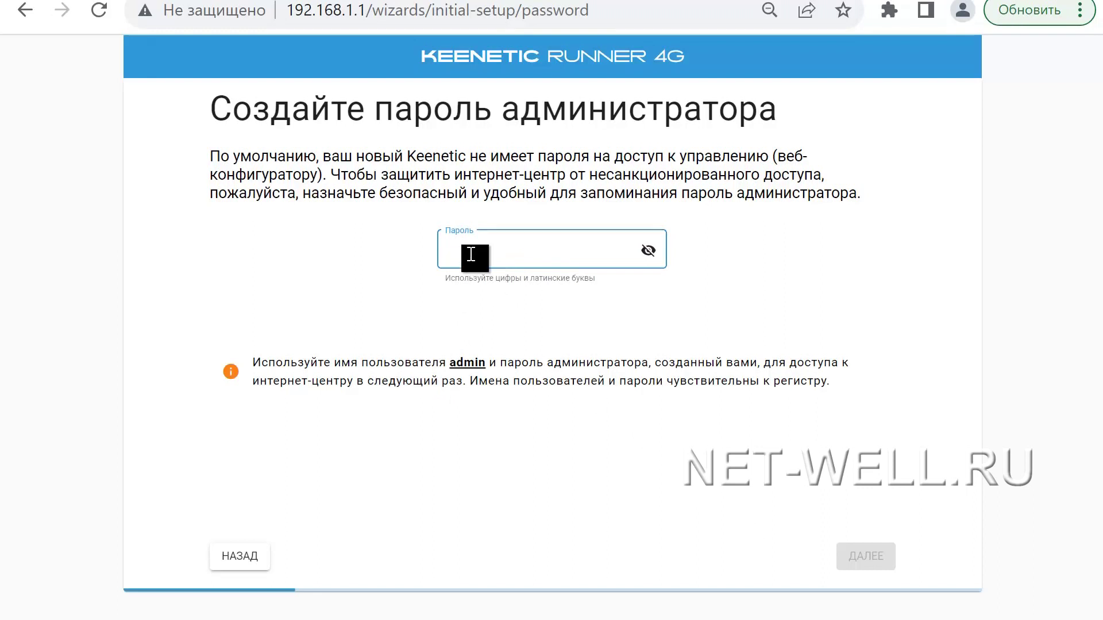
type("1234")
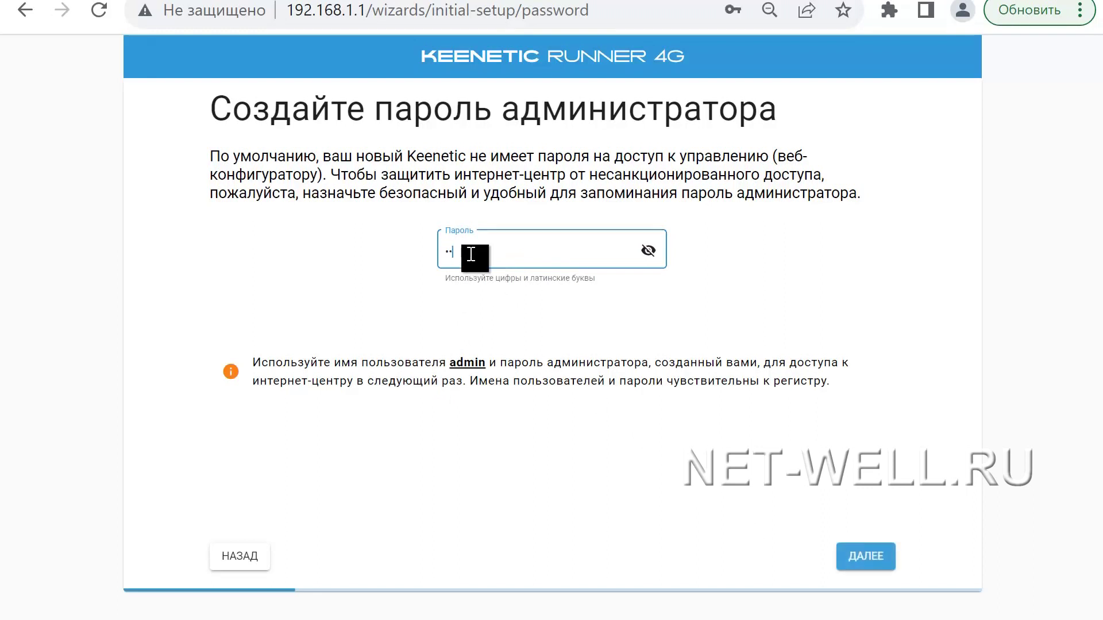
type("5678")
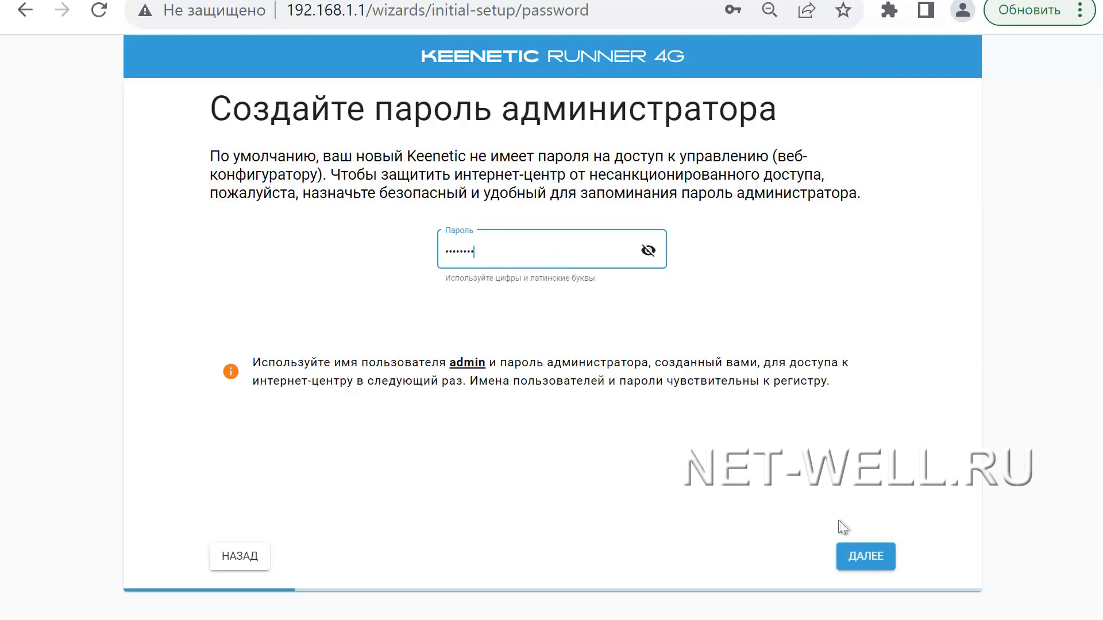
left_click(874, 560)
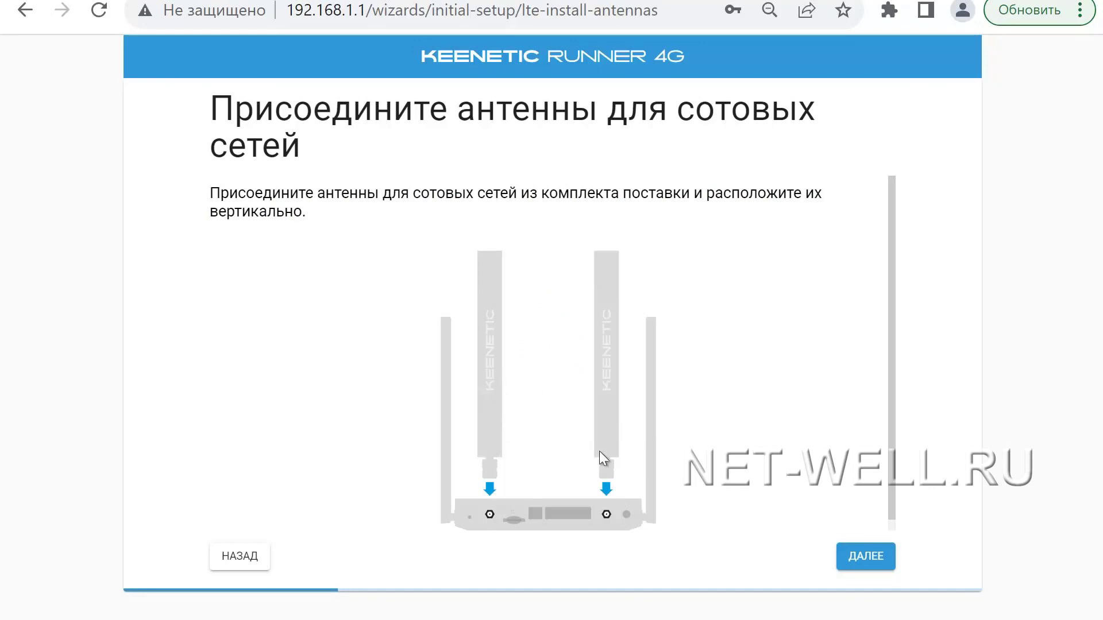
Step: Confirm antennas and SIM card, then continue past the Megafon 4G connection and signal level pages
left_click(862, 560)
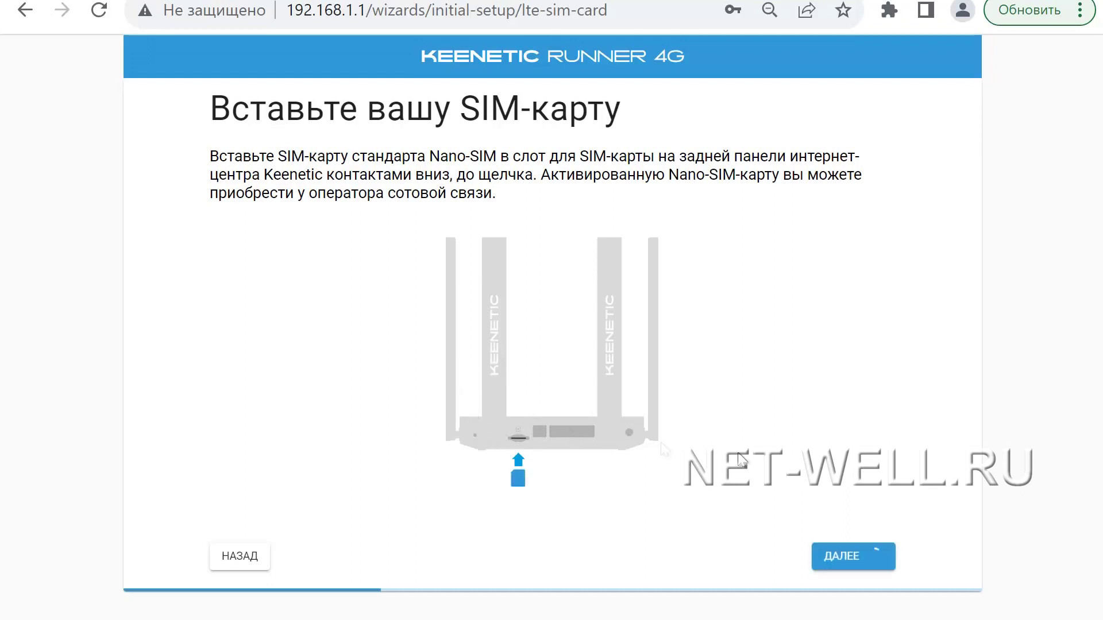
left_click(842, 558)
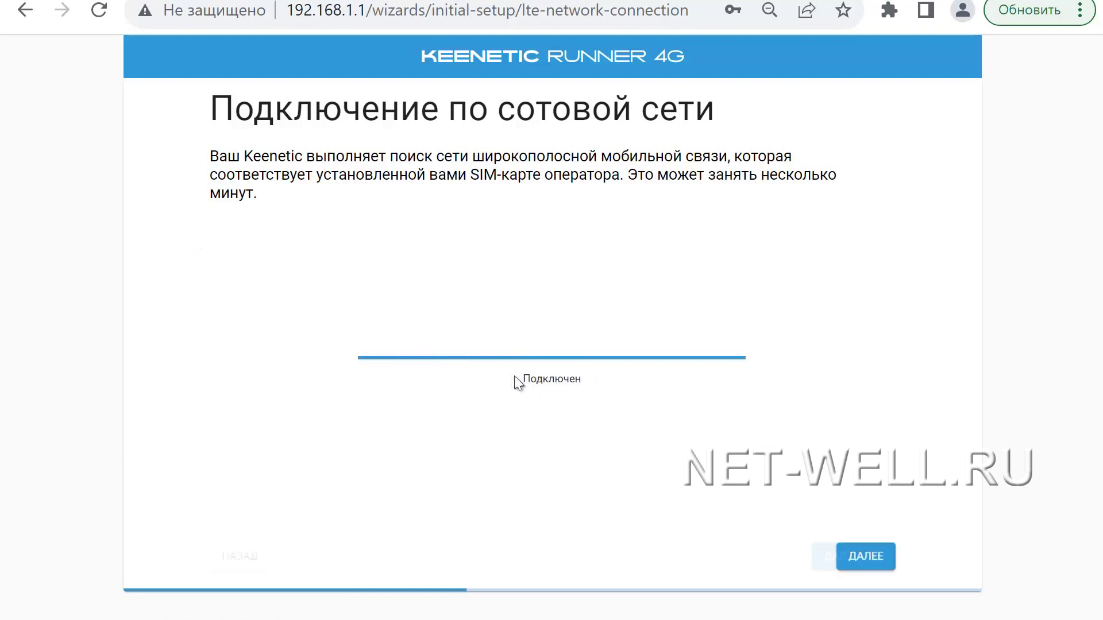
left_click(843, 558)
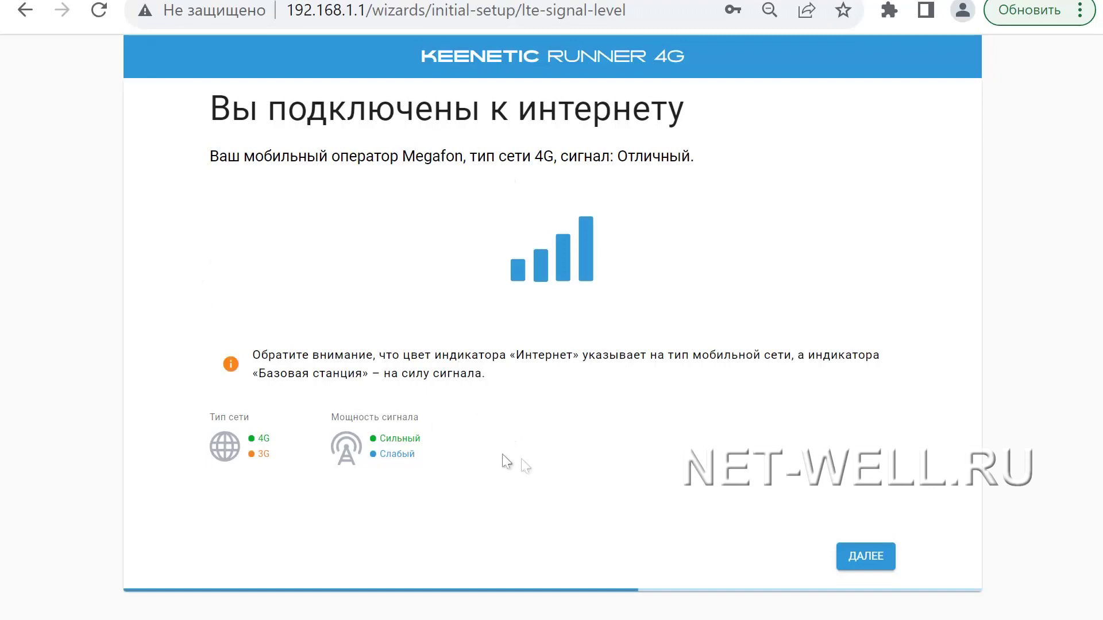
left_click(865, 564)
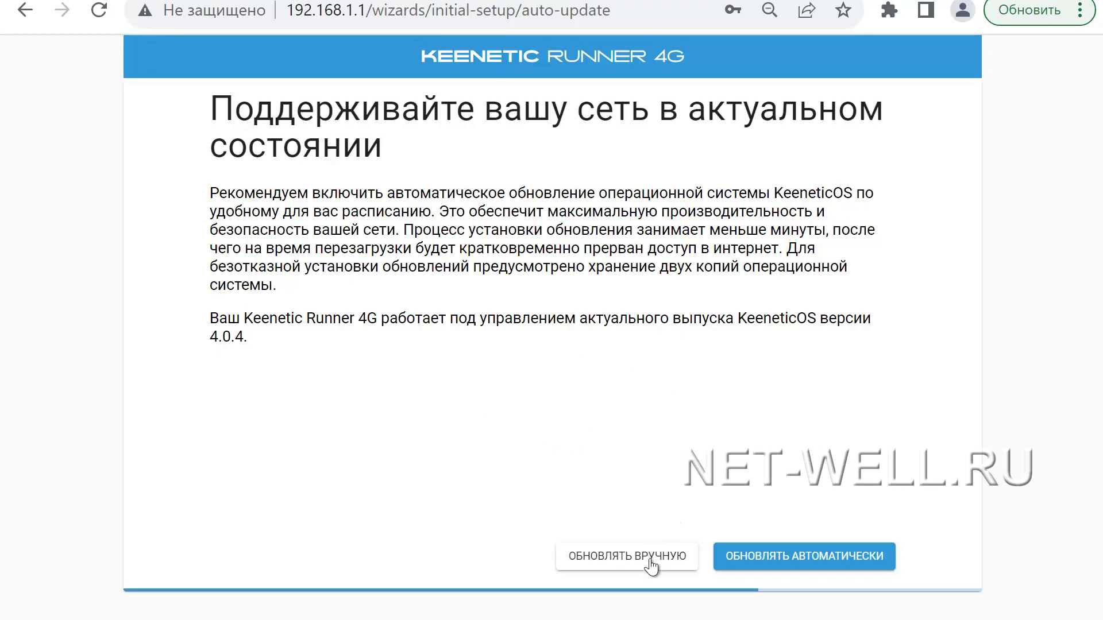
Step: Turn on automatic OS updates, keeping the default daily 01:00–06:00 schedule
left_click(799, 563)
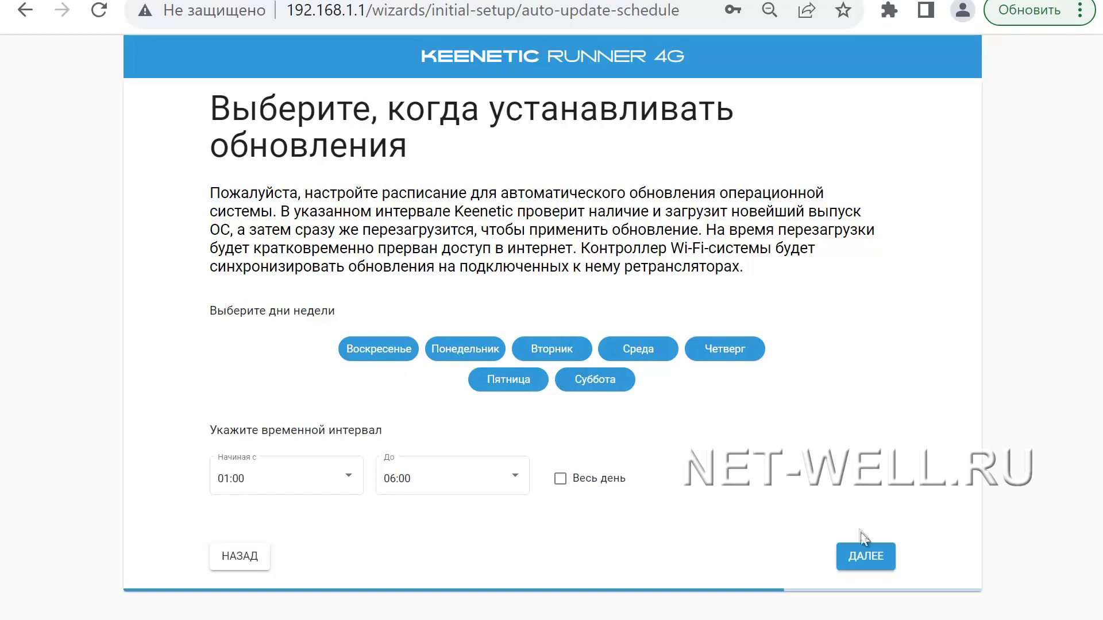
left_click(863, 562)
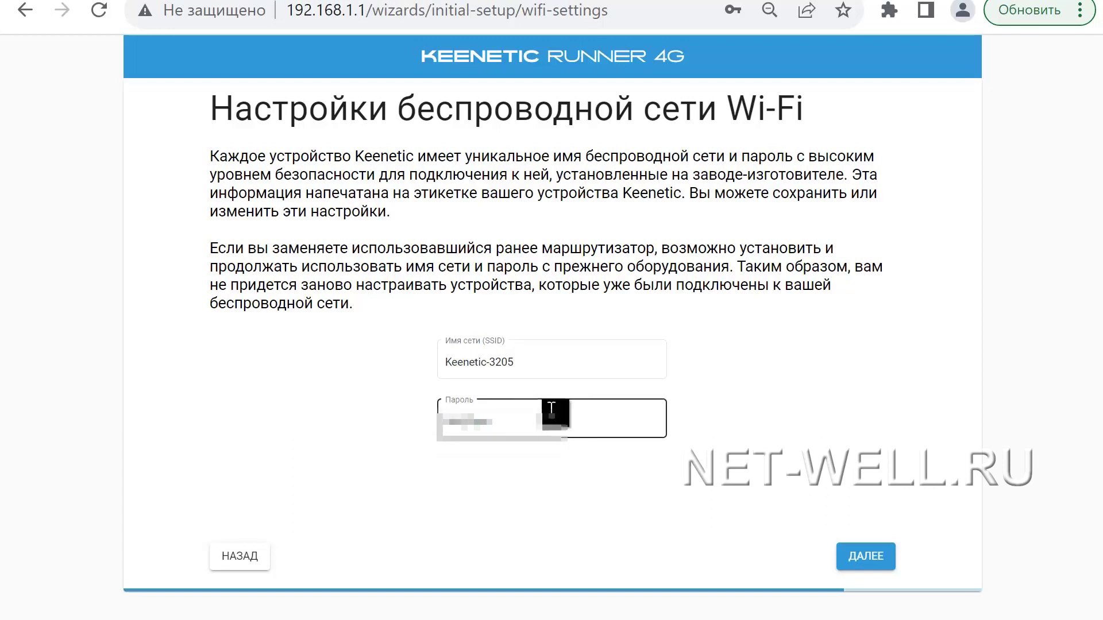
Step: Keep the Keenetic-3205 Wi-Fi defaults, skip certificates and diagnostics, and finish the wizard
left_click(865, 566)
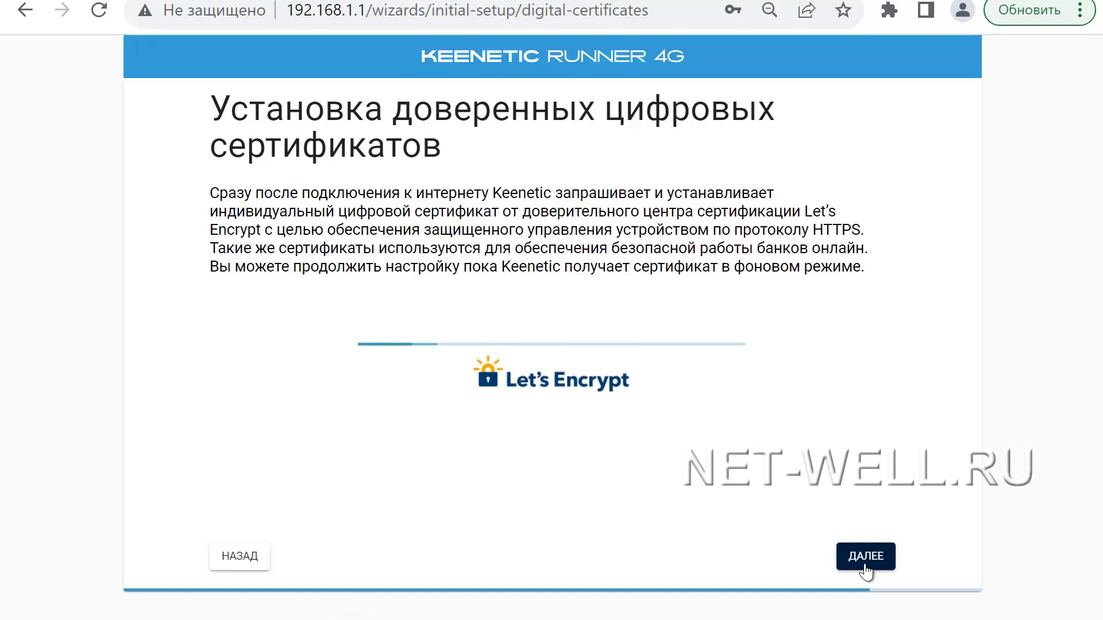
left_click(869, 566)
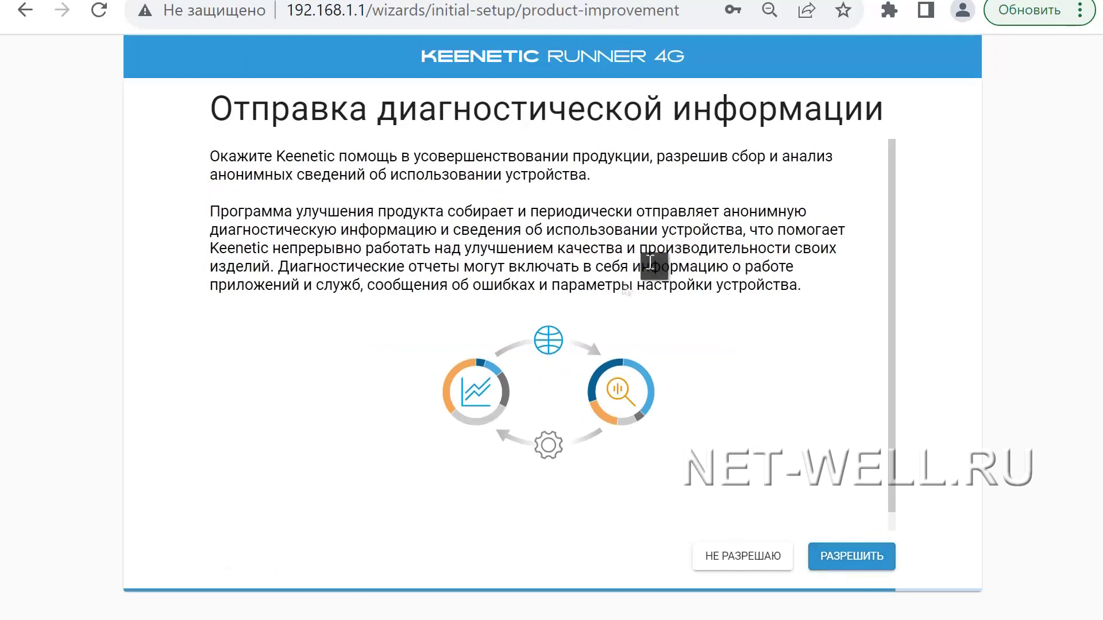
left_click(738, 557)
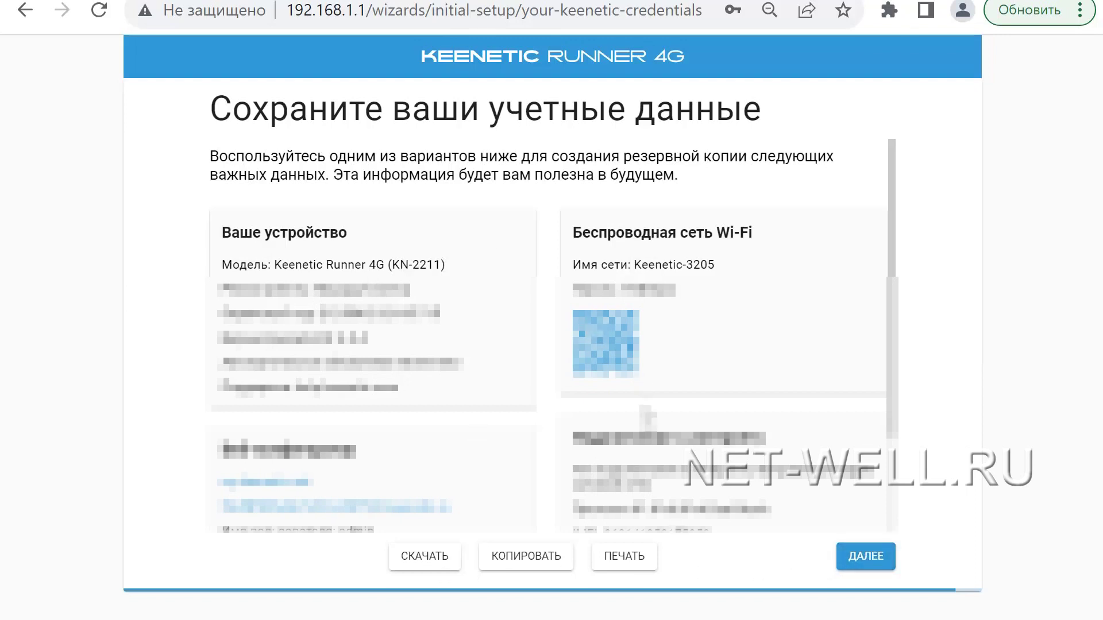
left_click(863, 558)
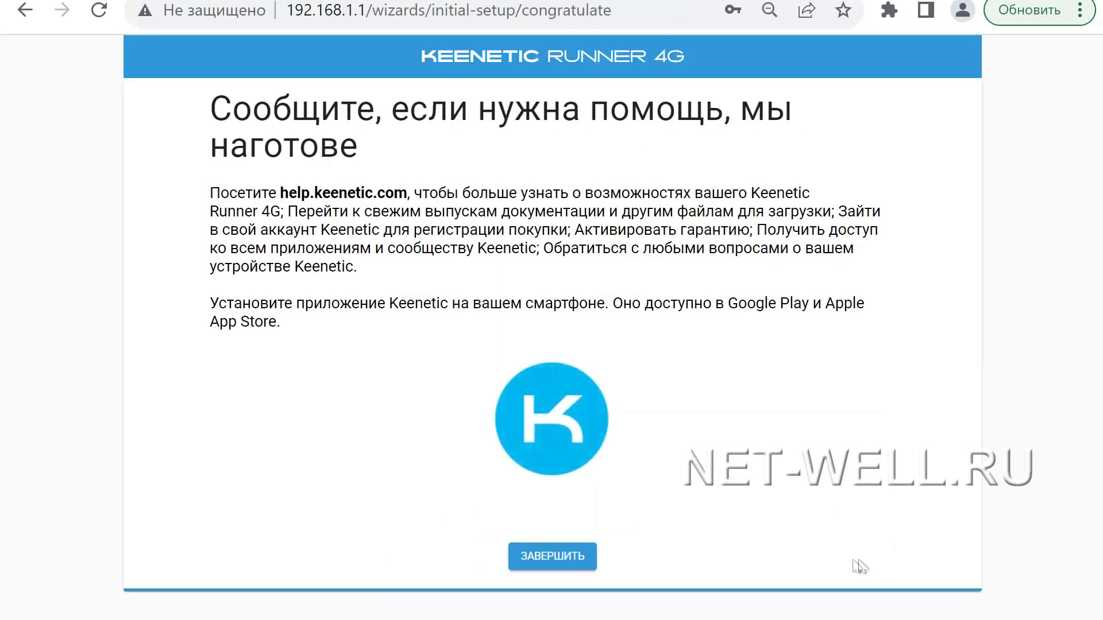
left_click(549, 566)
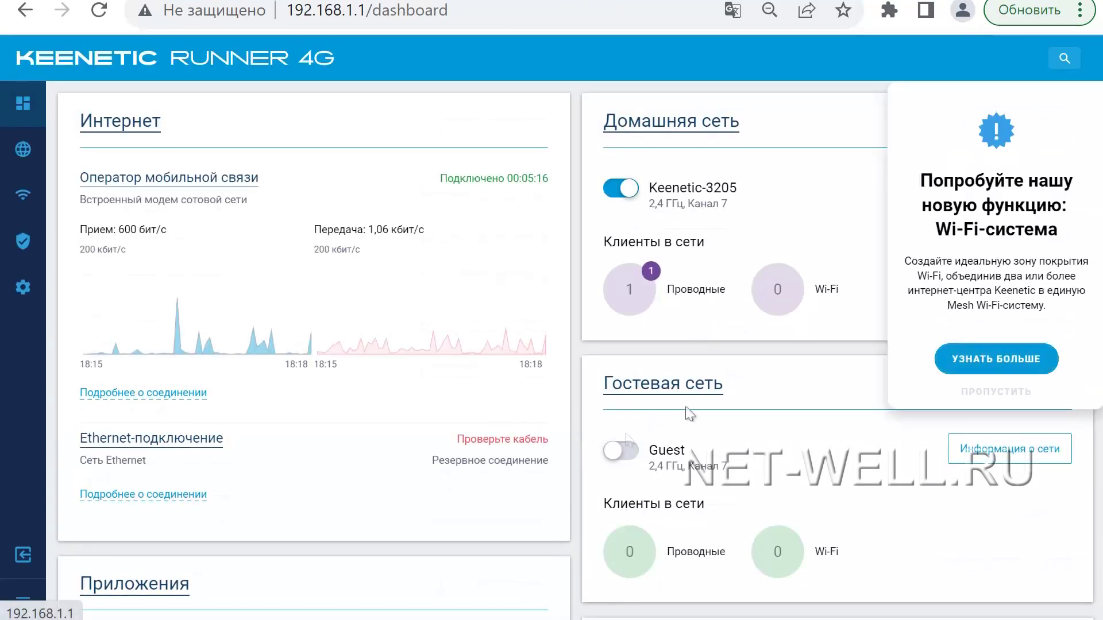
Step: Skip the Wi-Fi system promo, review Домашняя сеть, then view the Гостевая сеть settings
left_click(977, 391)
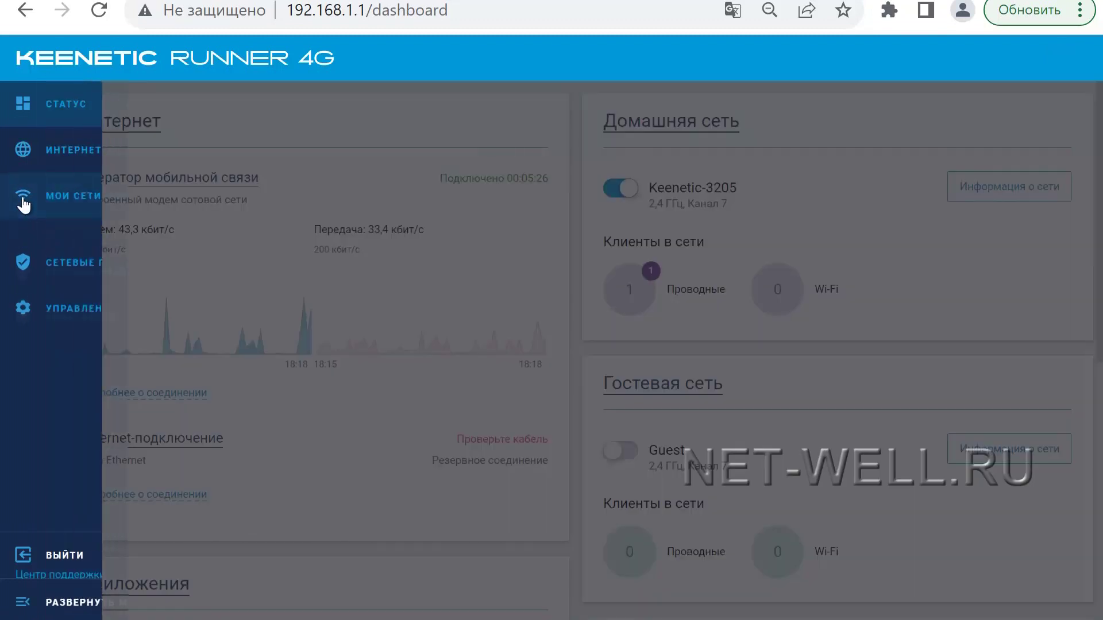
left_click(24, 198)
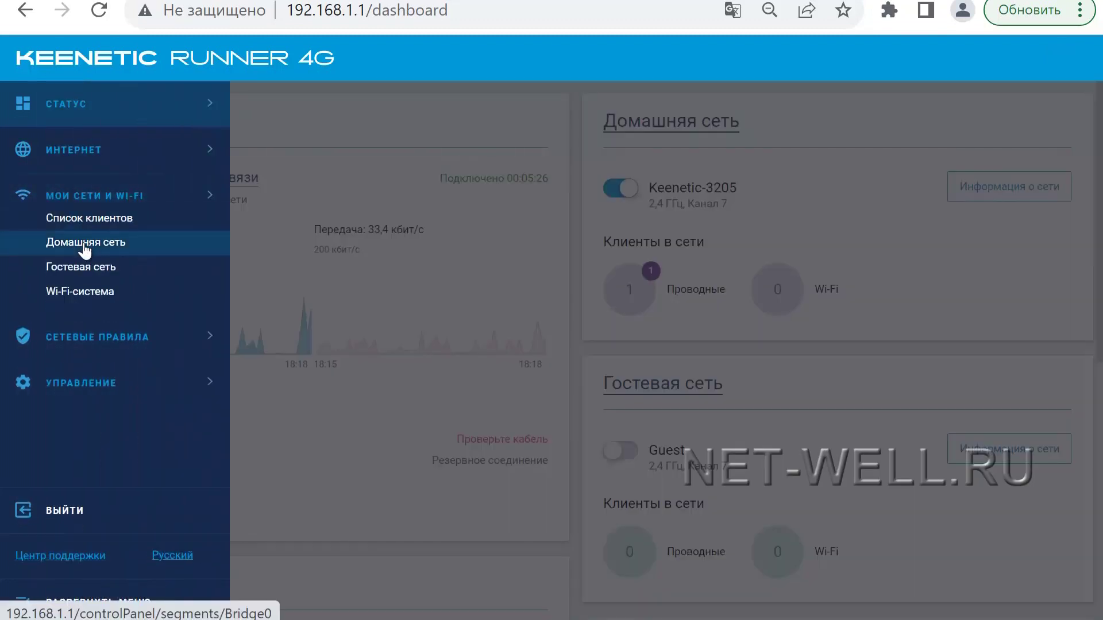
left_click(84, 243)
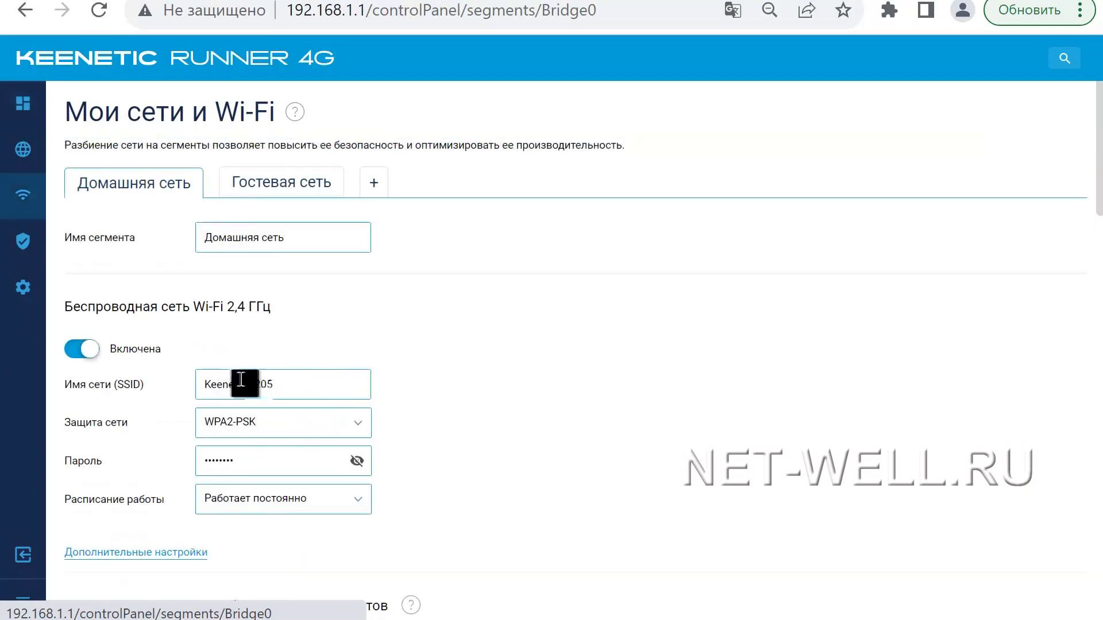
mouse_move(32, 213)
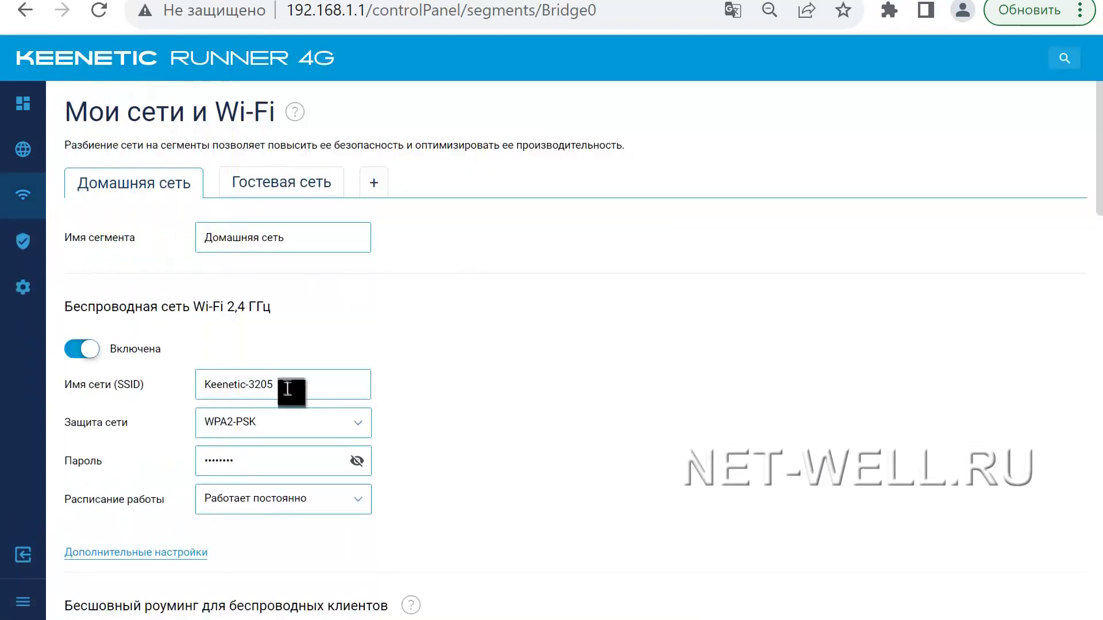
left_click(289, 385)
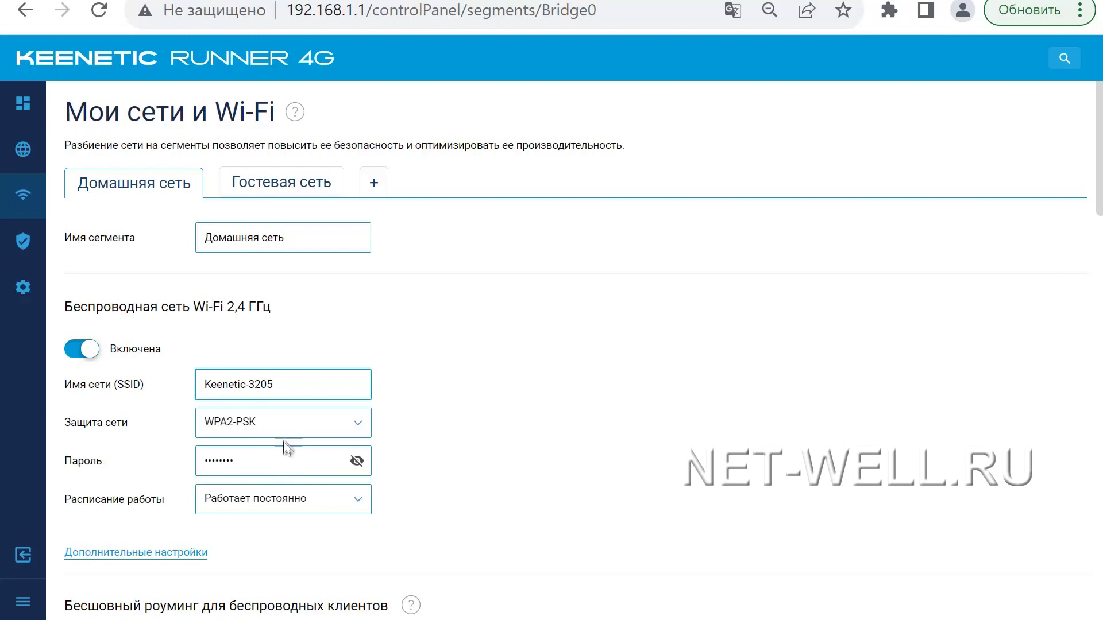
left_click(293, 194)
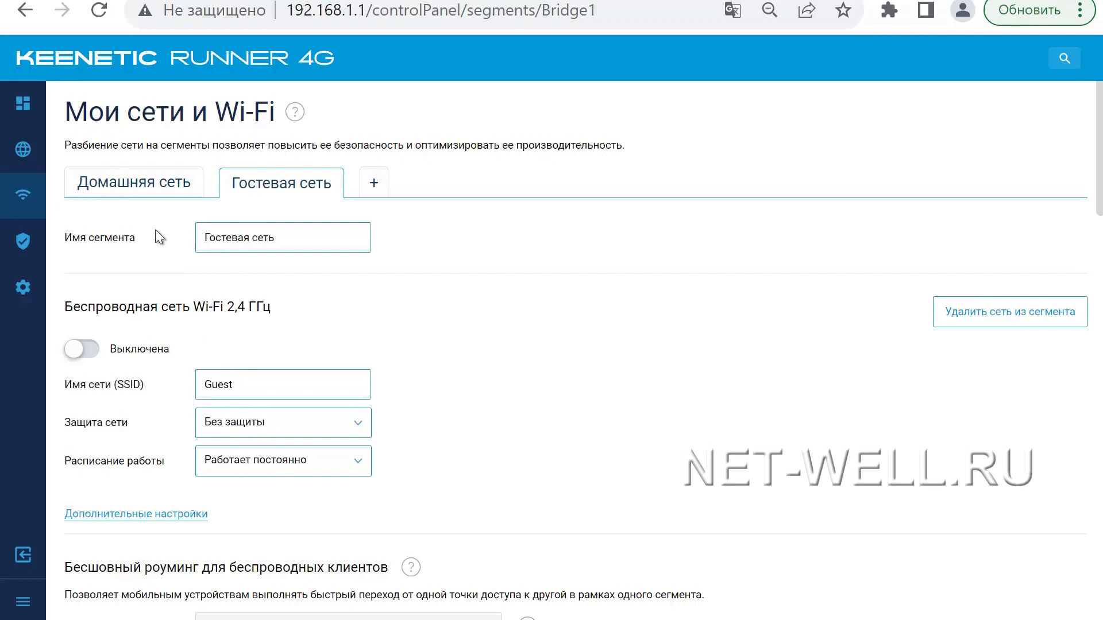
Step: Open the Mobile internet connection and review its signal metrics, noting band B7@20 МГц
left_click(133, 196)
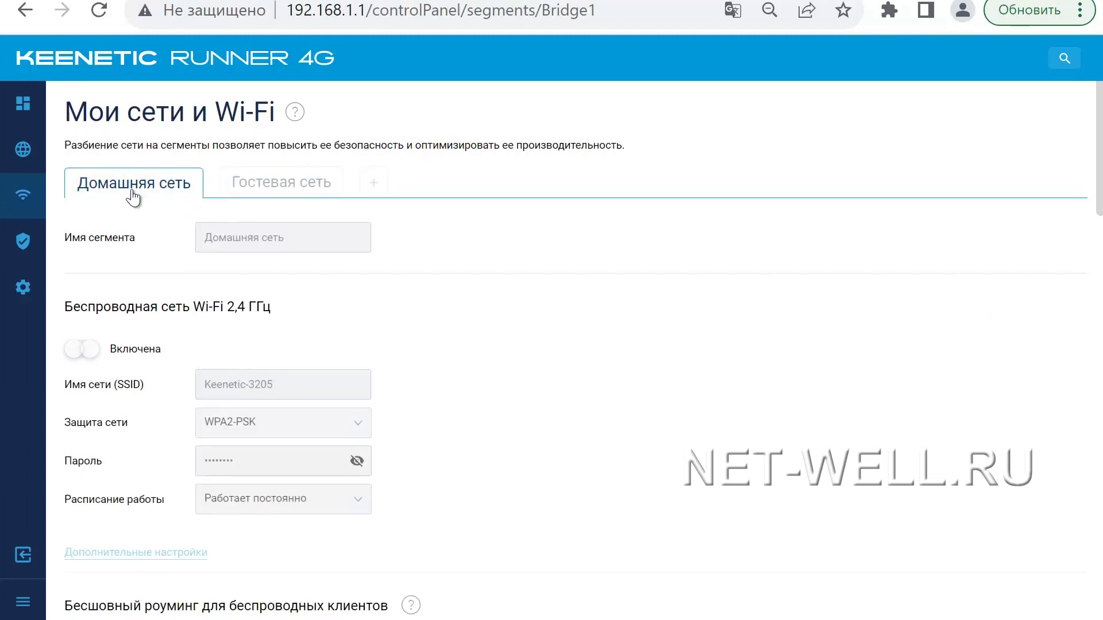
mouse_move(21, 167)
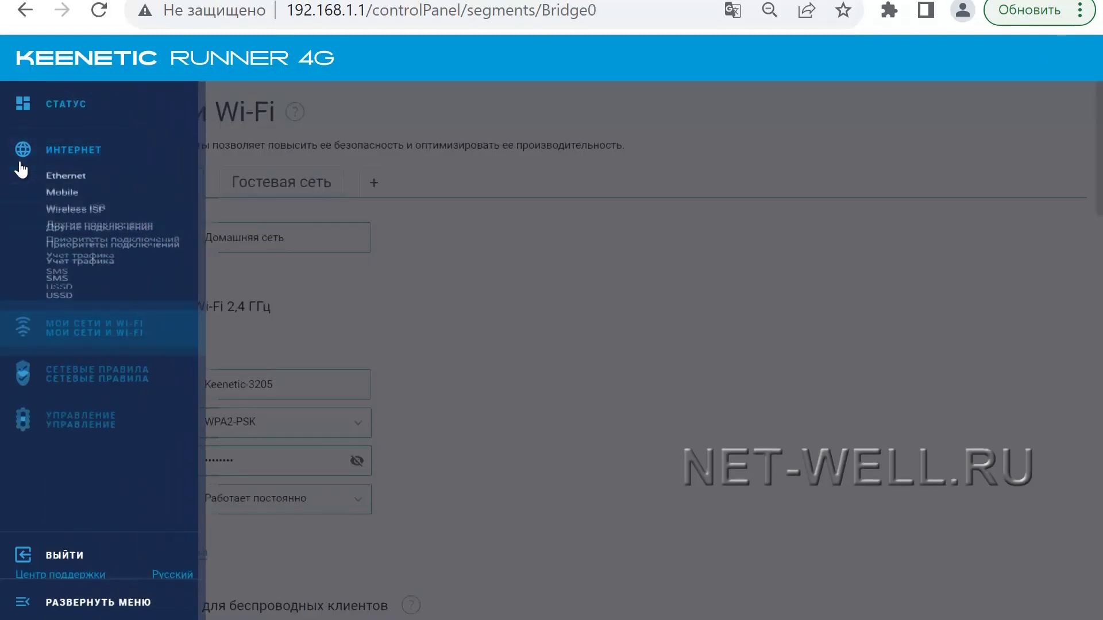
left_click(70, 196)
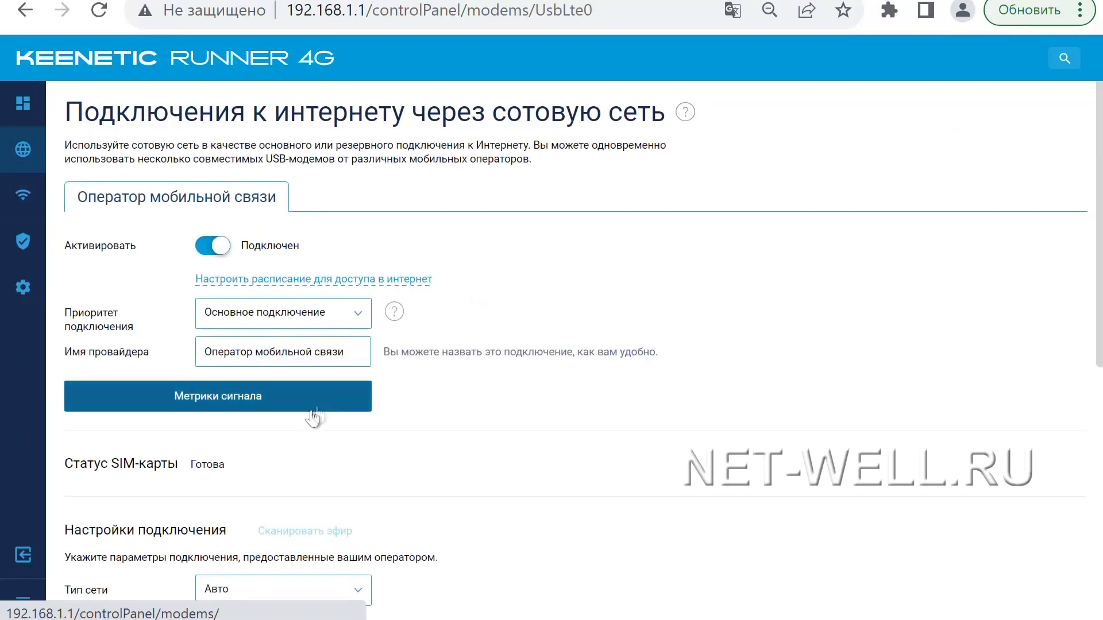
left_click(202, 404)
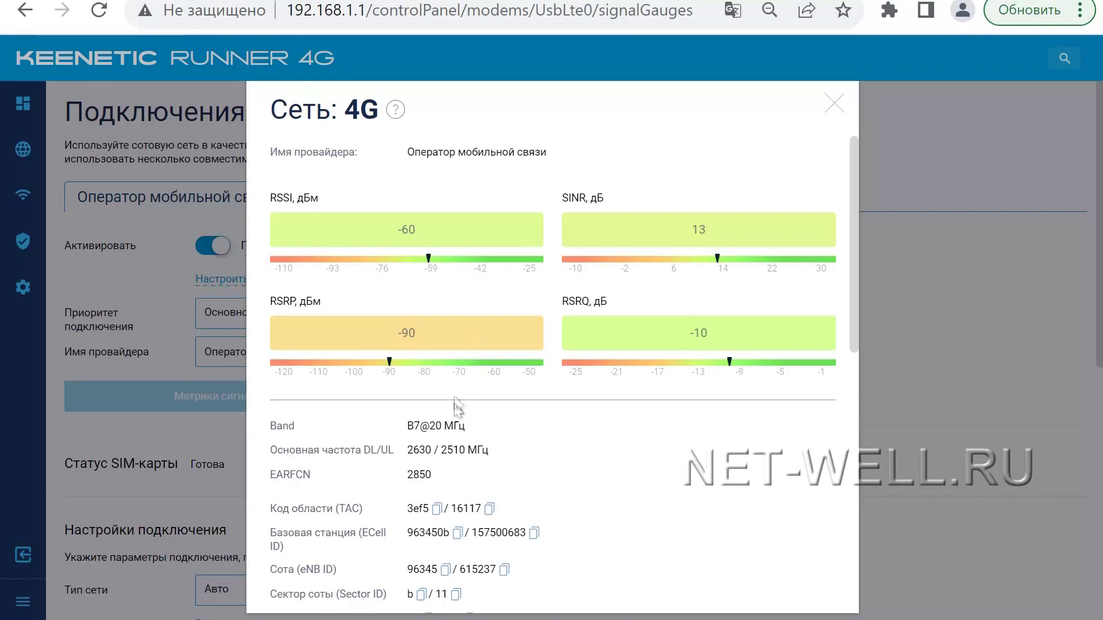
left_click_drag(407, 428, 453, 428)
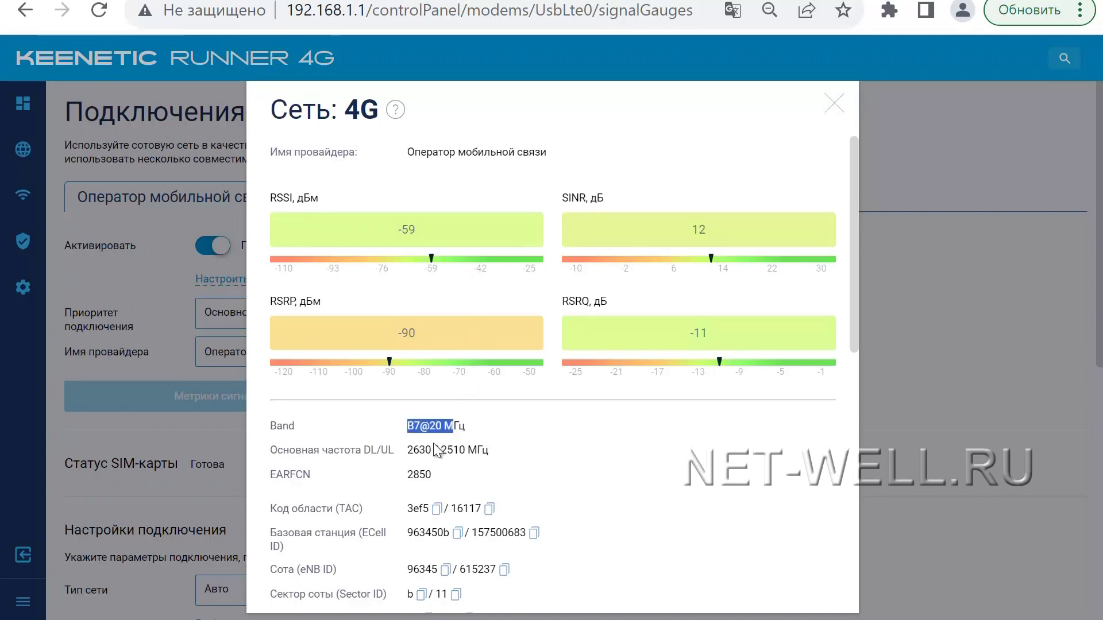
left_click(958, 428)
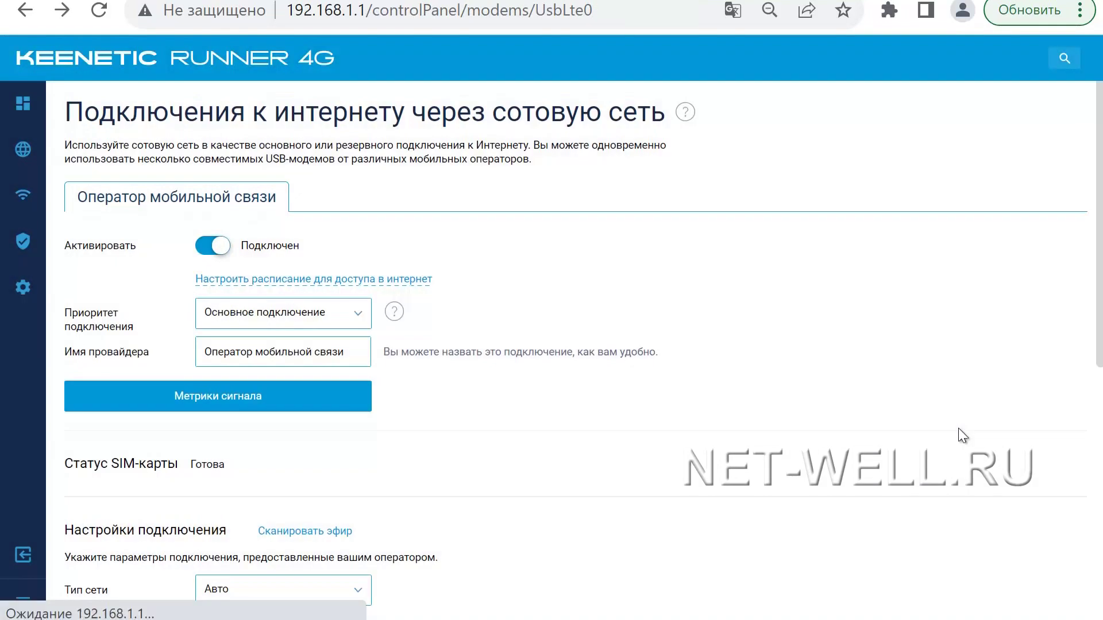
scroll(366, 446, "down", 2)
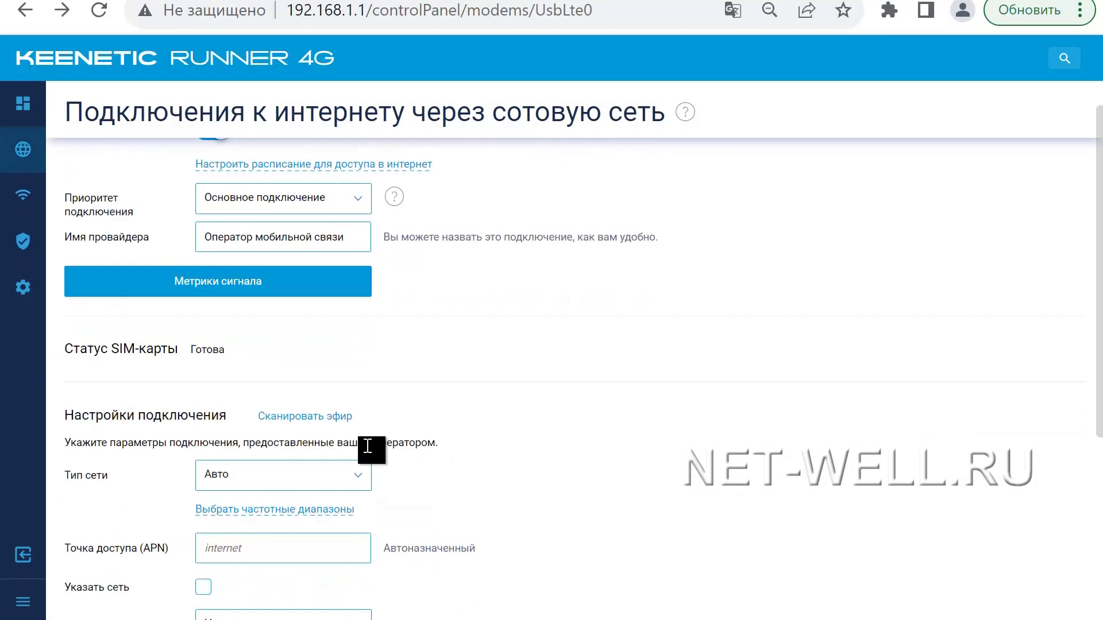
scroll(368, 446, "down", 2)
scroll(368, 446, "down", 4)
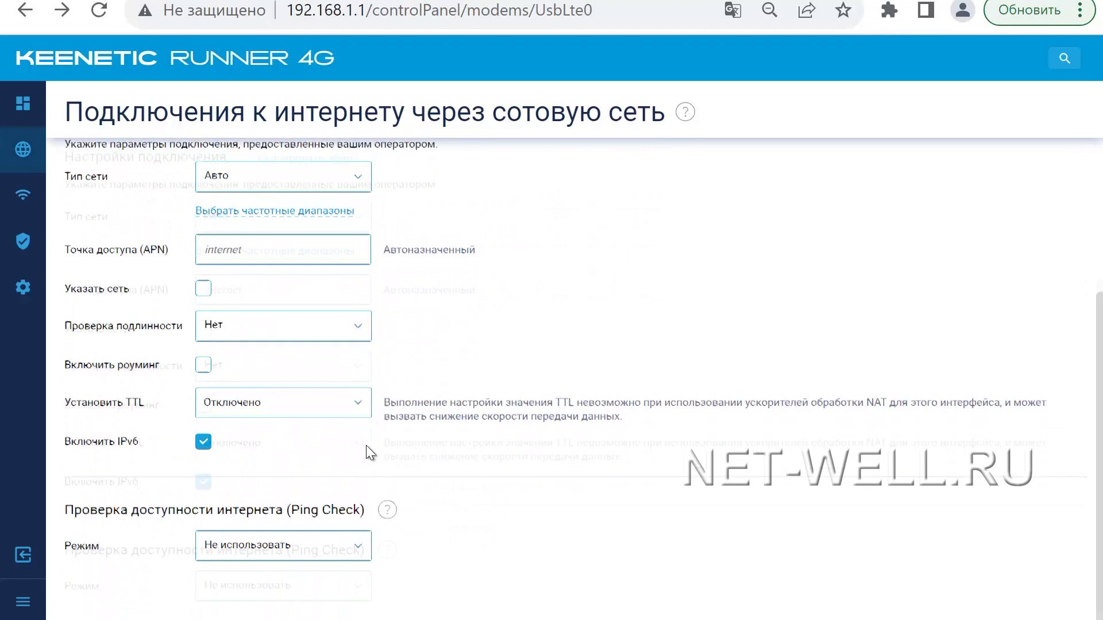
scroll(366, 446, "up", 6)
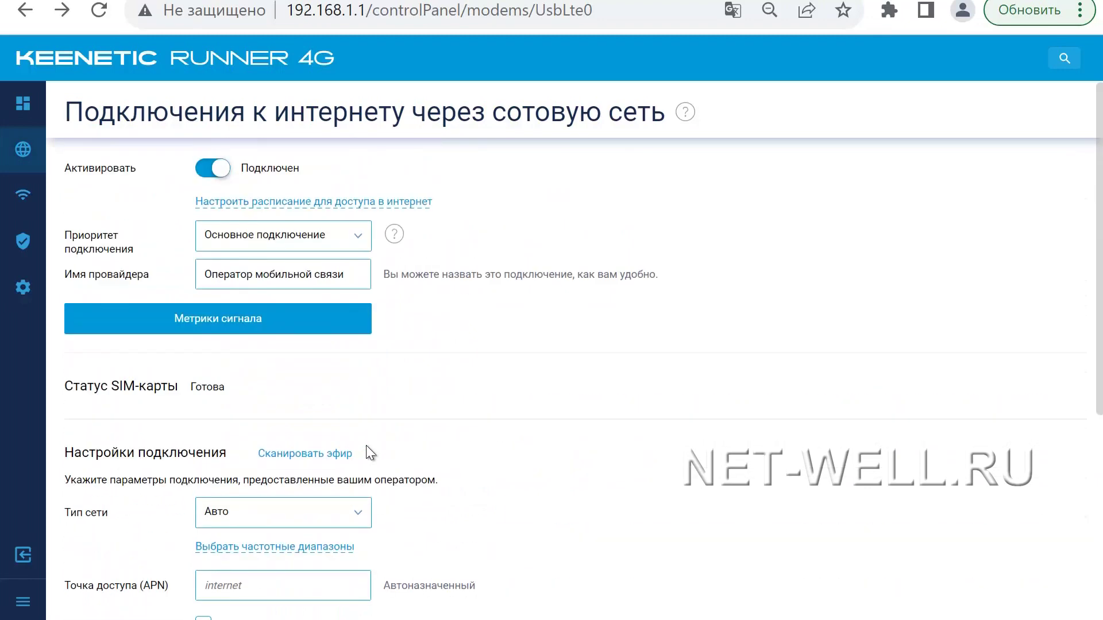
left_click(285, 551)
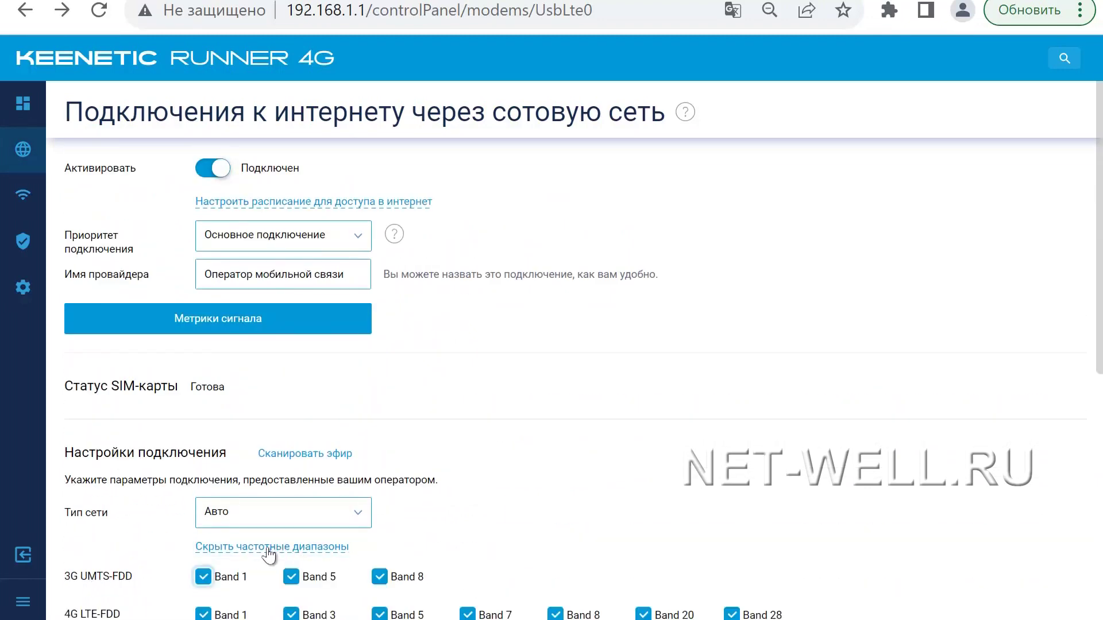
scroll(325, 525, "down", 4)
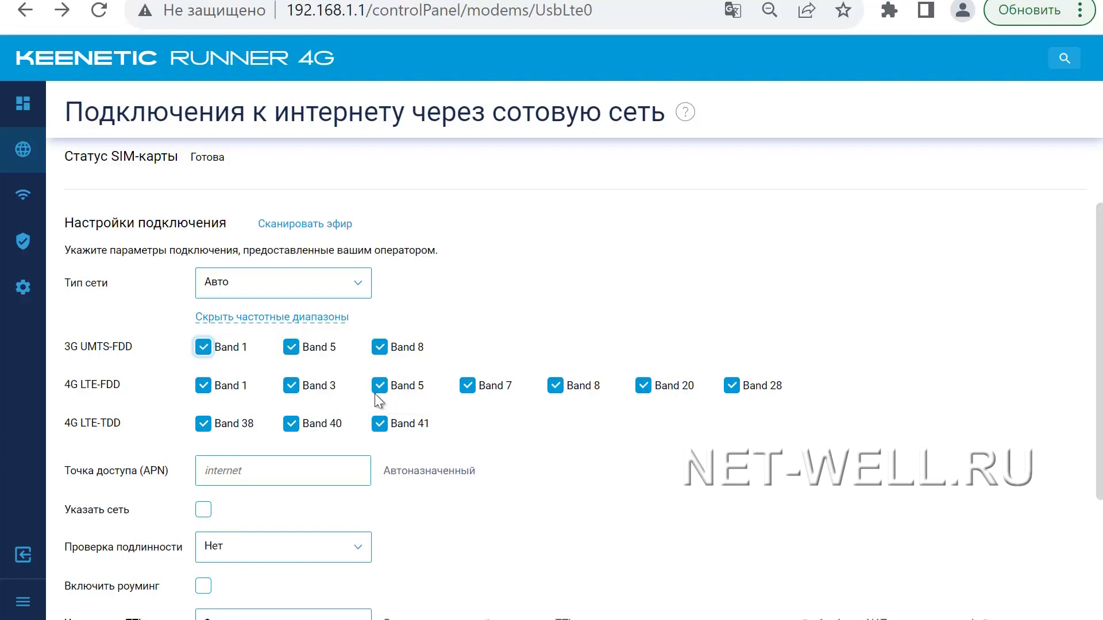
left_click(286, 320)
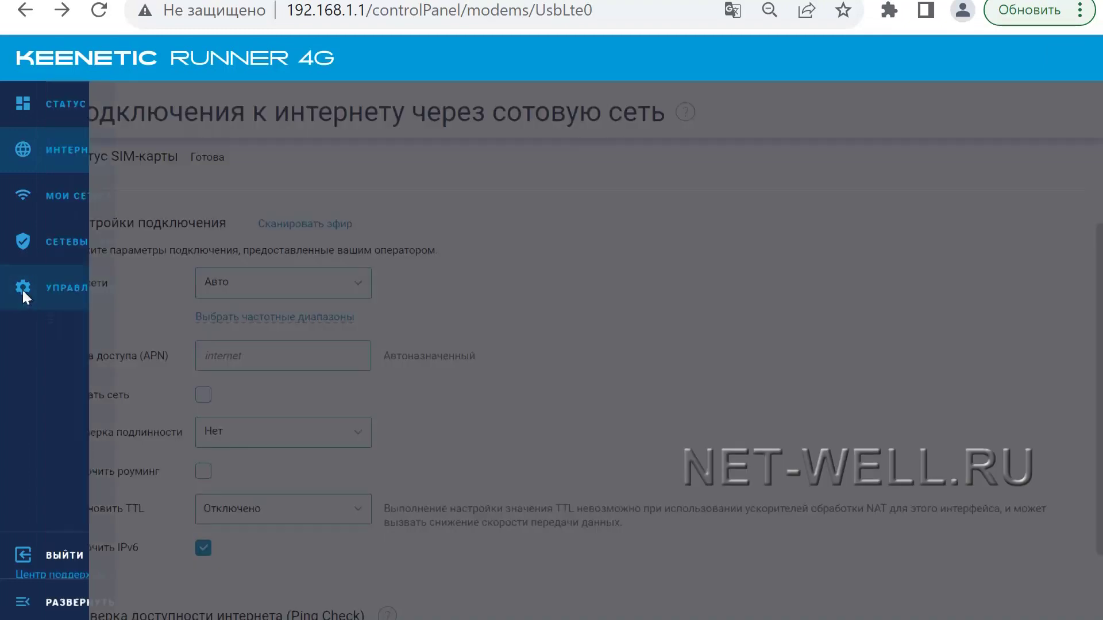
left_click(22, 290)
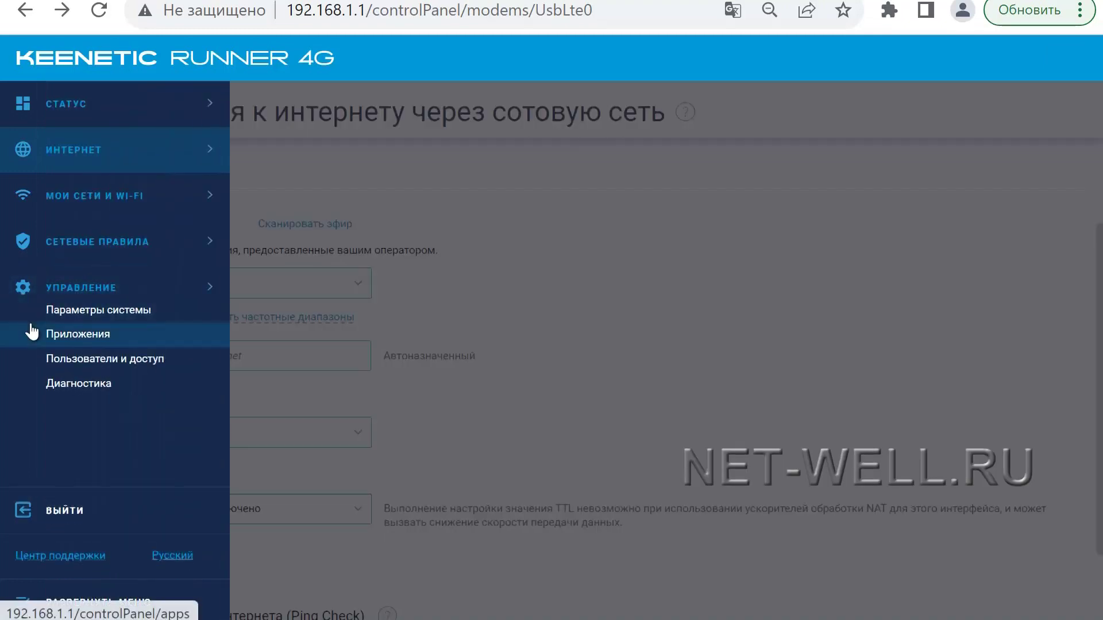
Step: Open Параметры системы and scroll through the firmware, update, cloud and LED settings
left_click(86, 311)
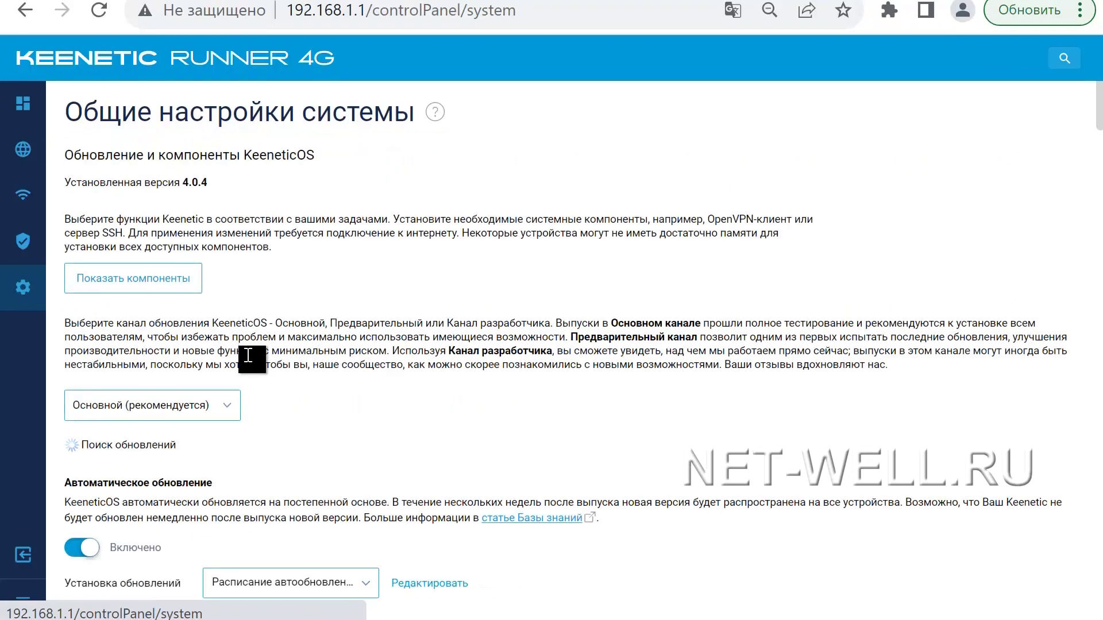
scroll(258, 375, "down", 6)
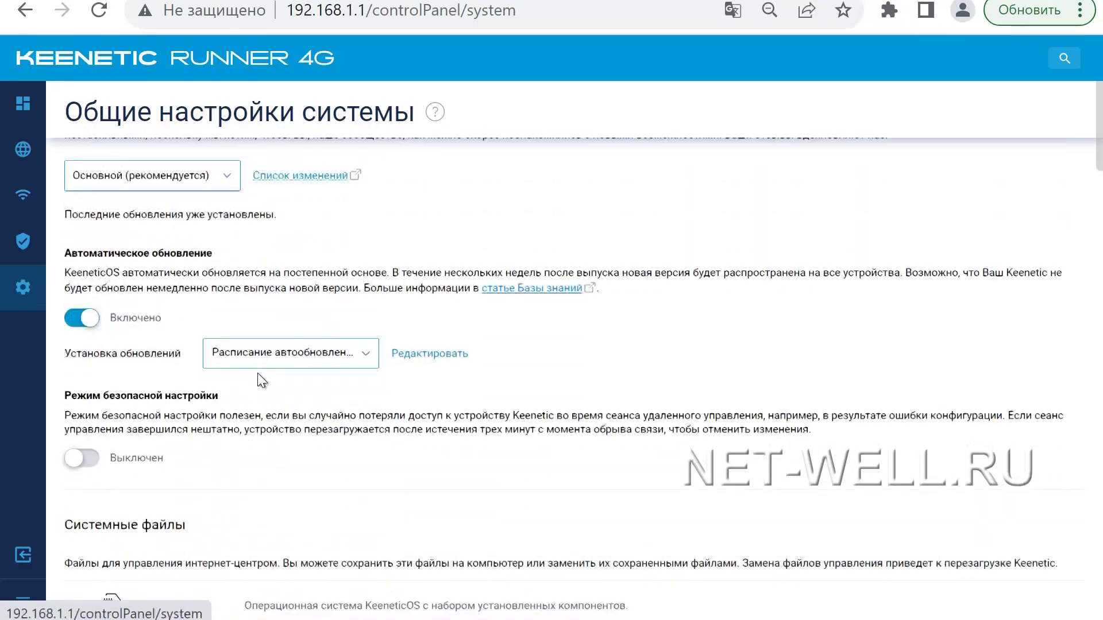
scroll(258, 375, "down", 11)
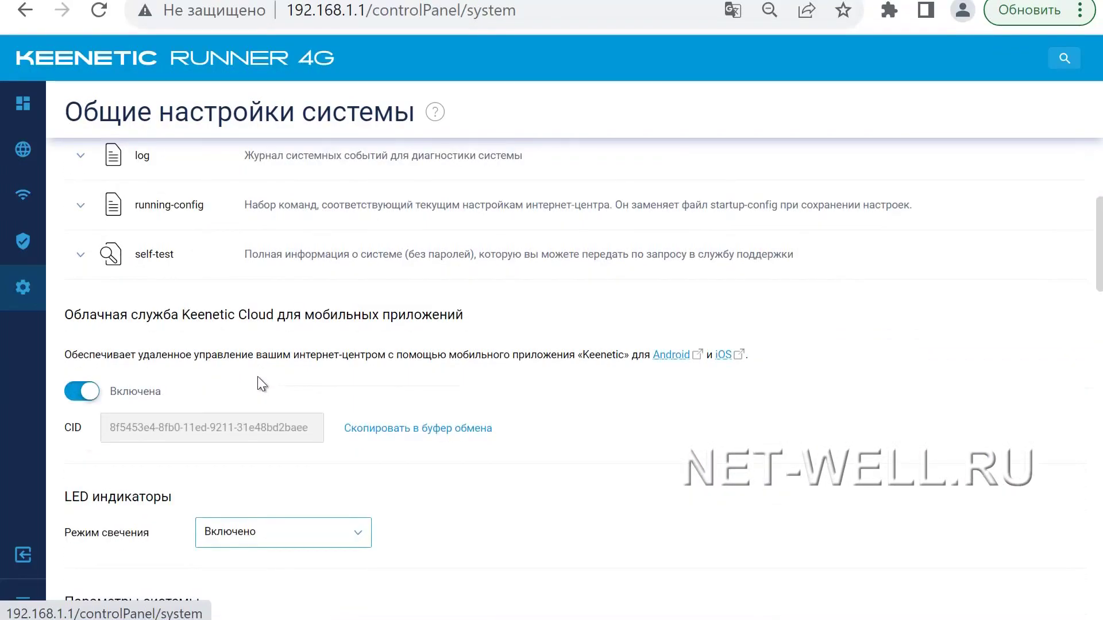
scroll(257, 383, "down", 2)
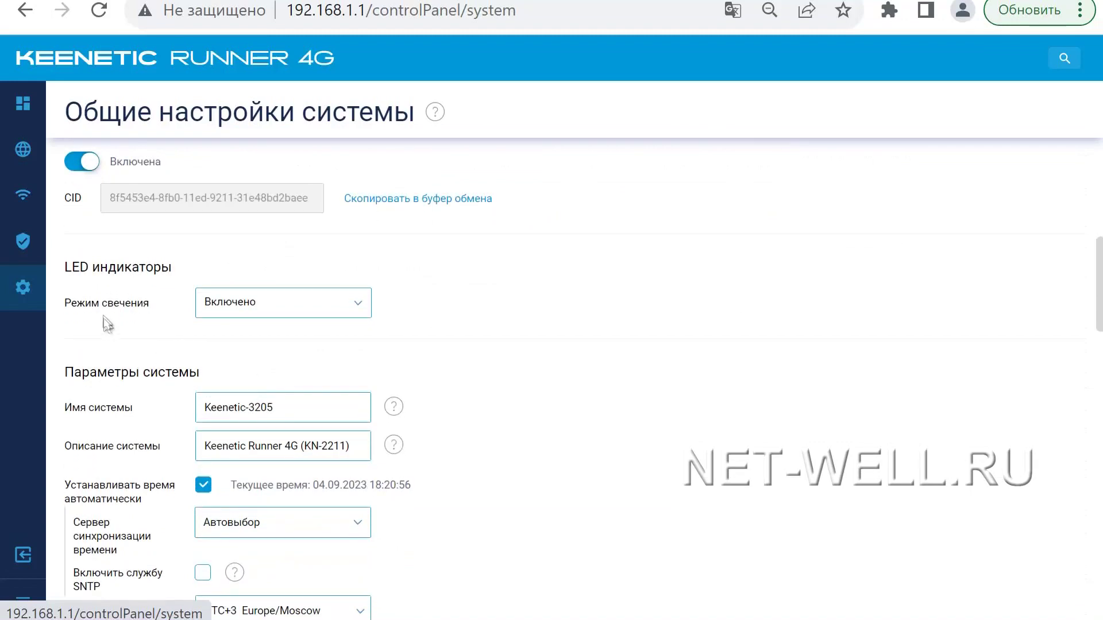
Step: Set the LED Режим свечения to Отключено with the schedule Всегда отключено
left_click(252, 313)
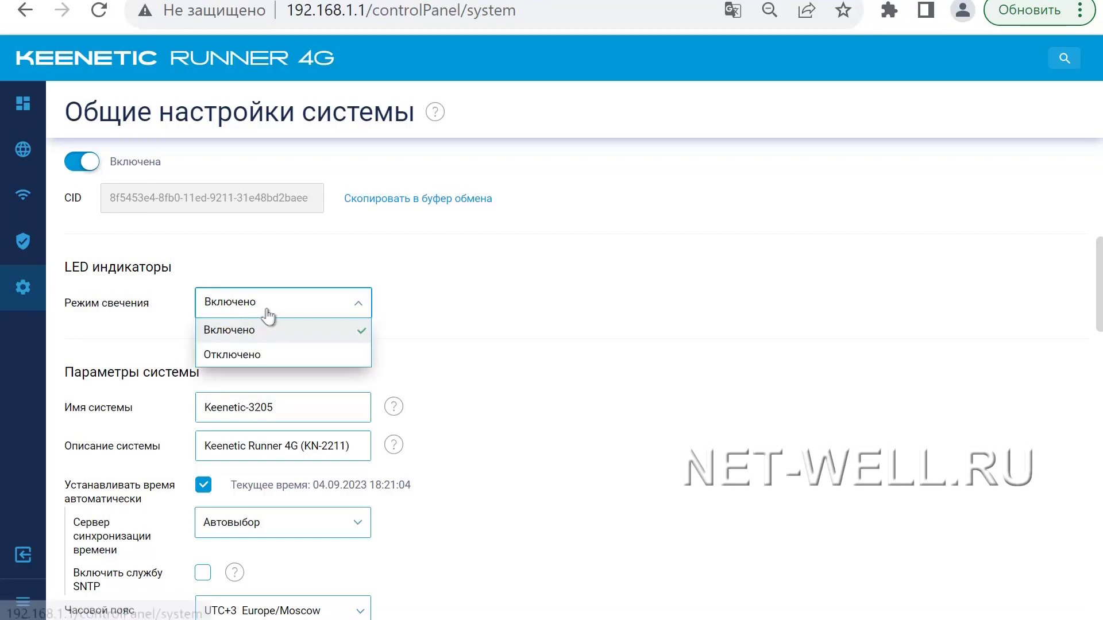
left_click(257, 353)
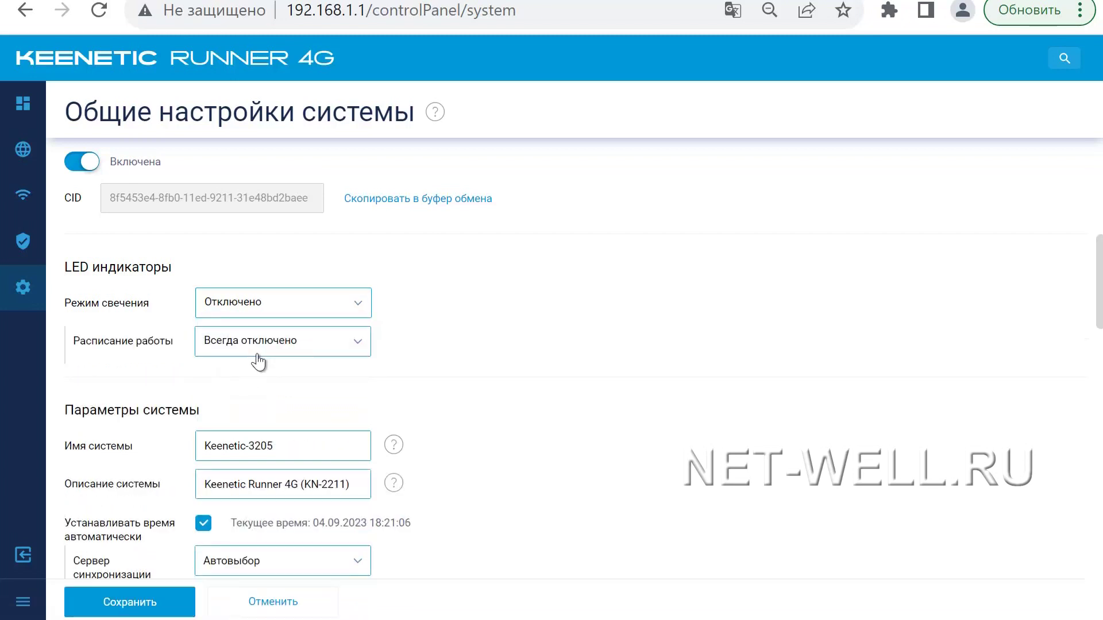
left_click(256, 344)
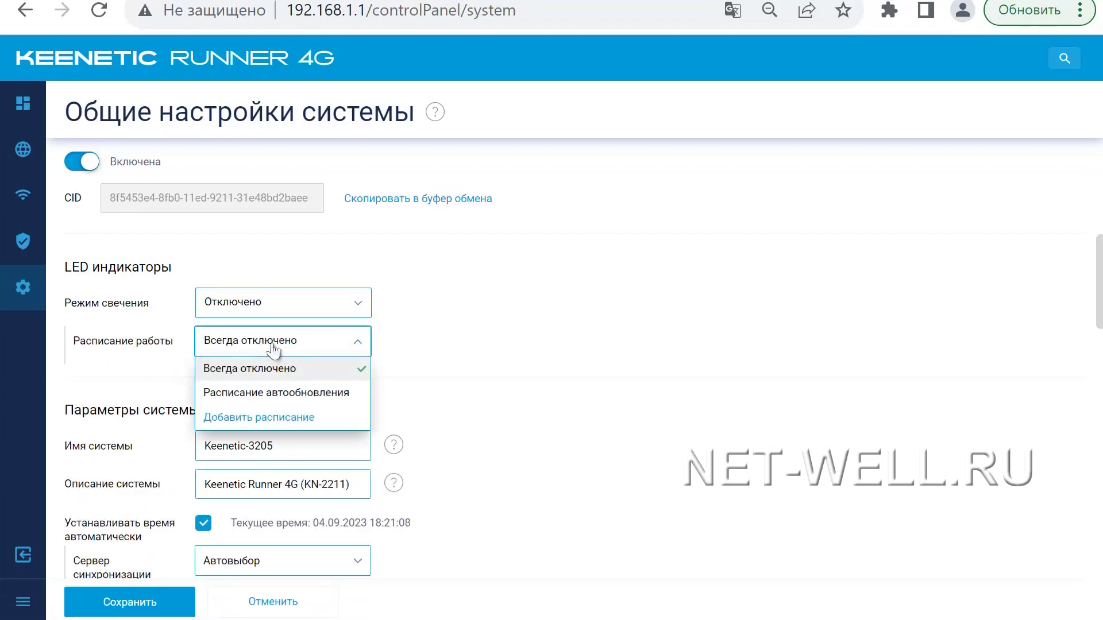
left_click(406, 332)
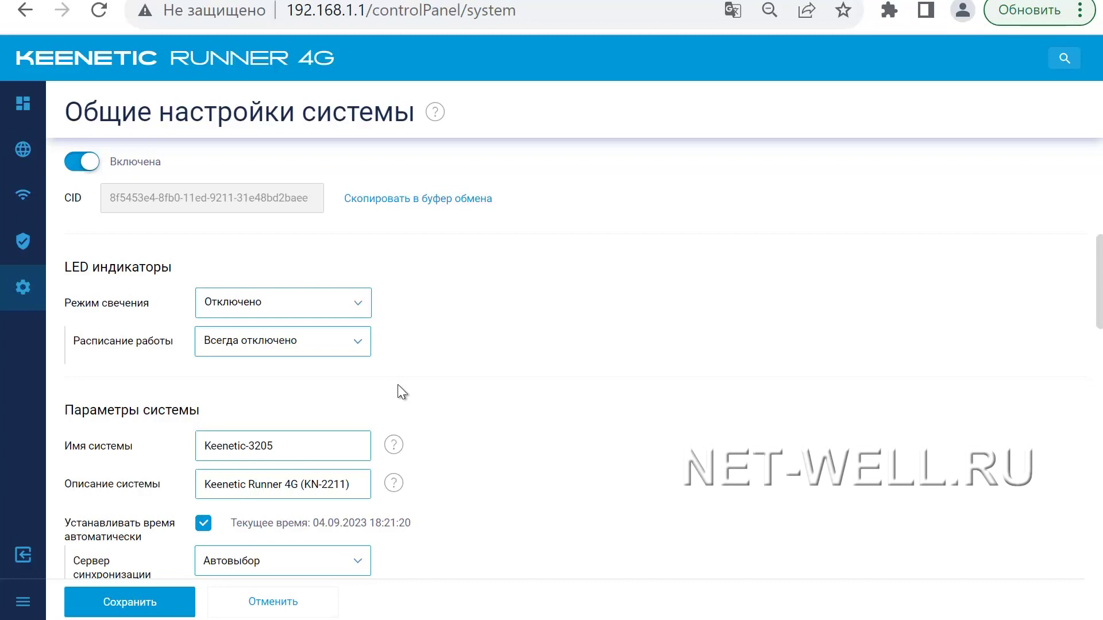
scroll(428, 399, "down", 2)
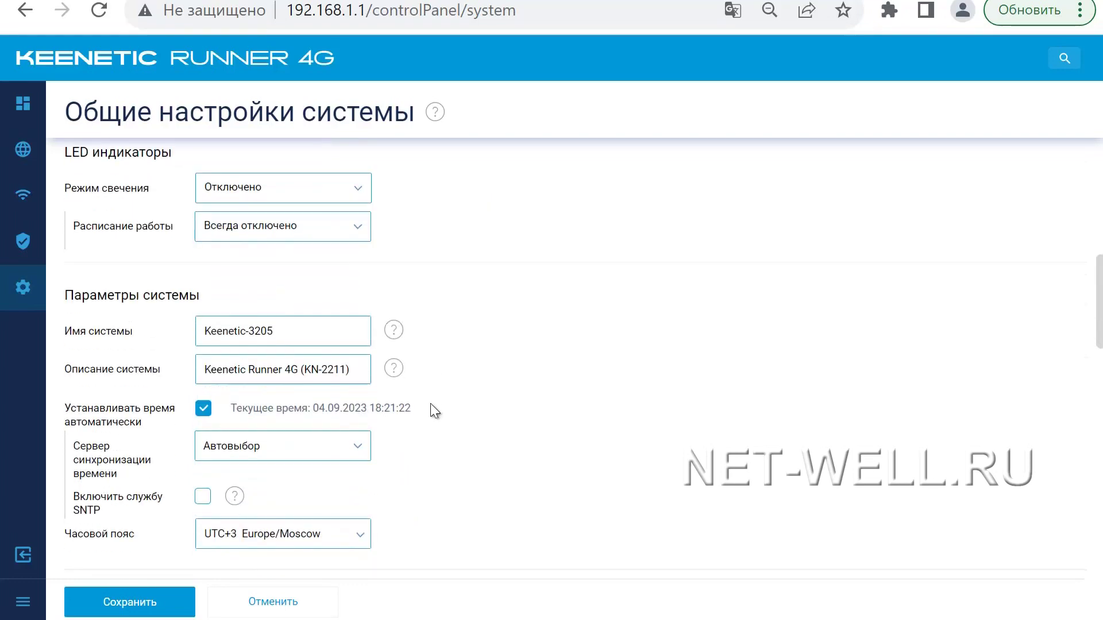
scroll(431, 415, "down", 8)
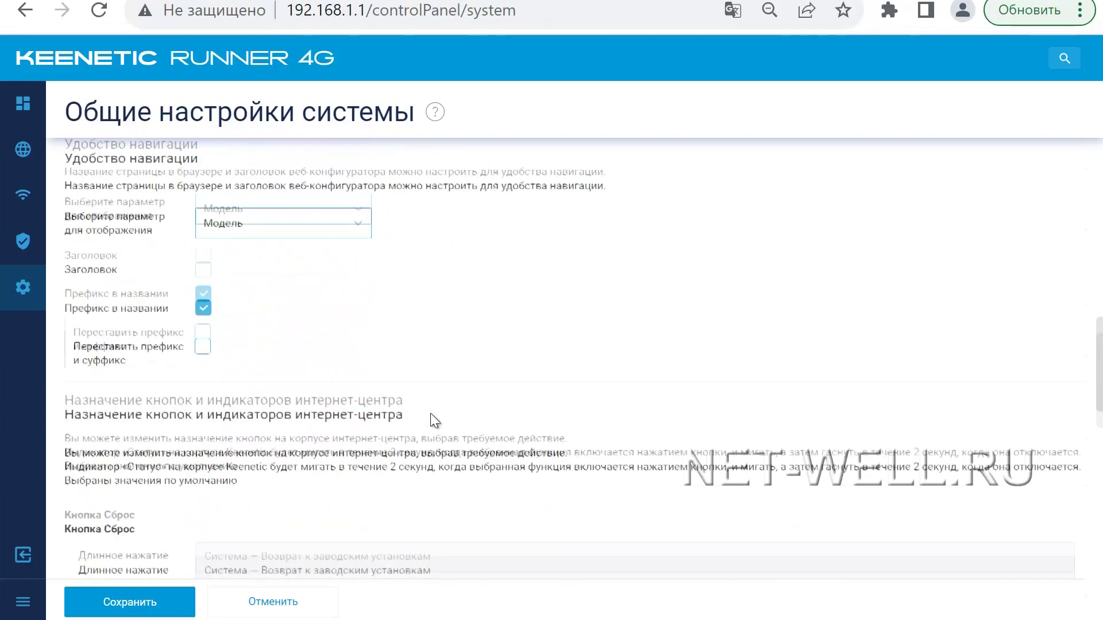
scroll(431, 414, "down", 4)
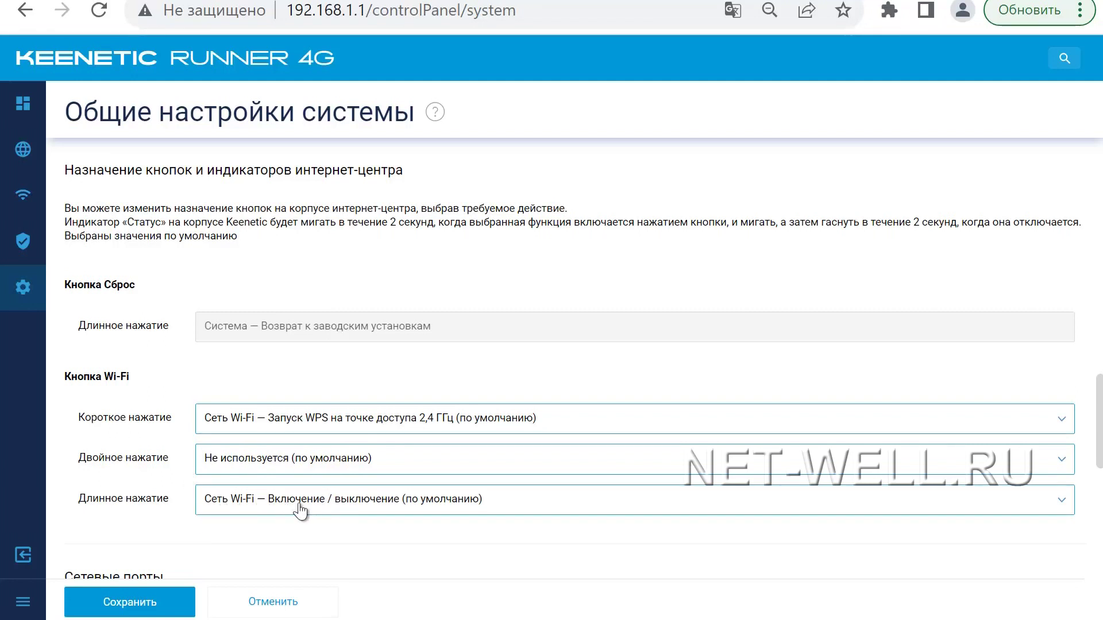
left_click(299, 425)
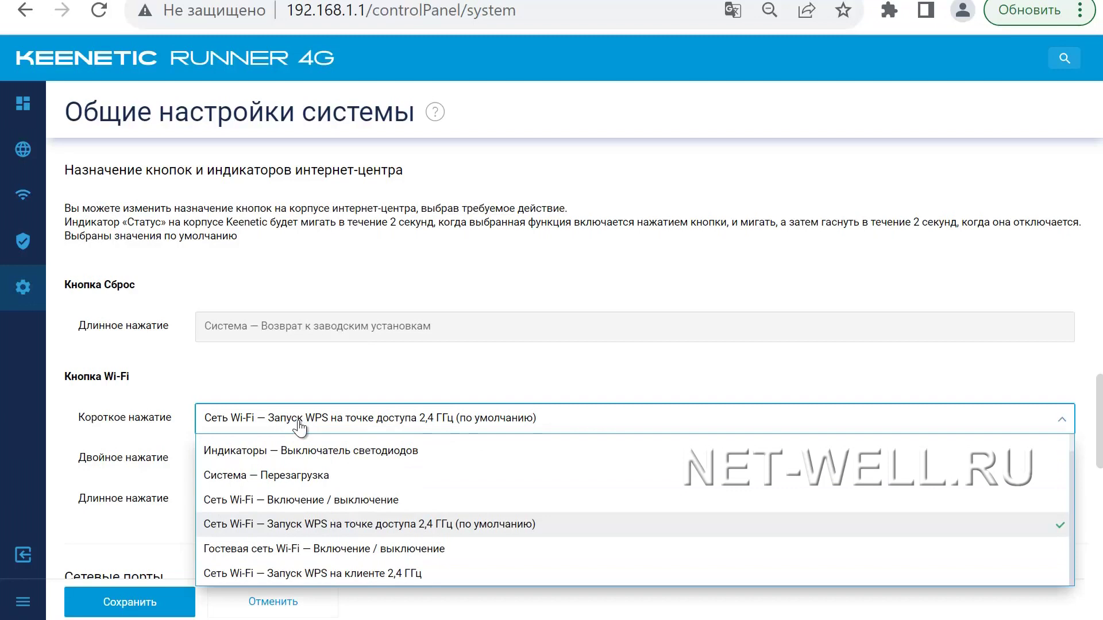
scroll(361, 501, "down", 2)
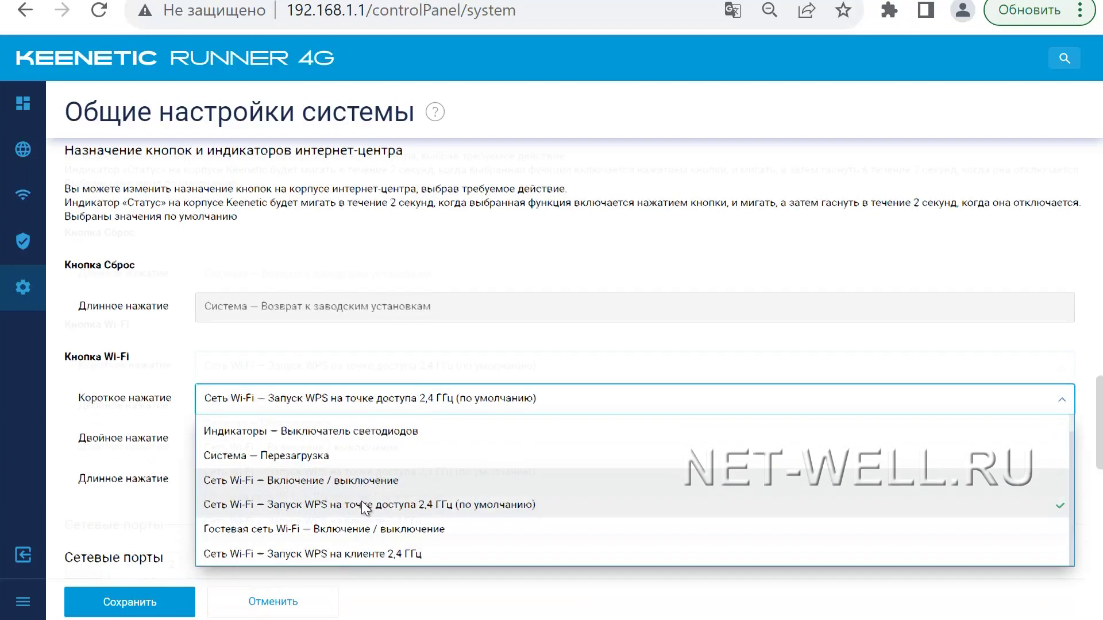
left_click(299, 256)
left_click(348, 345)
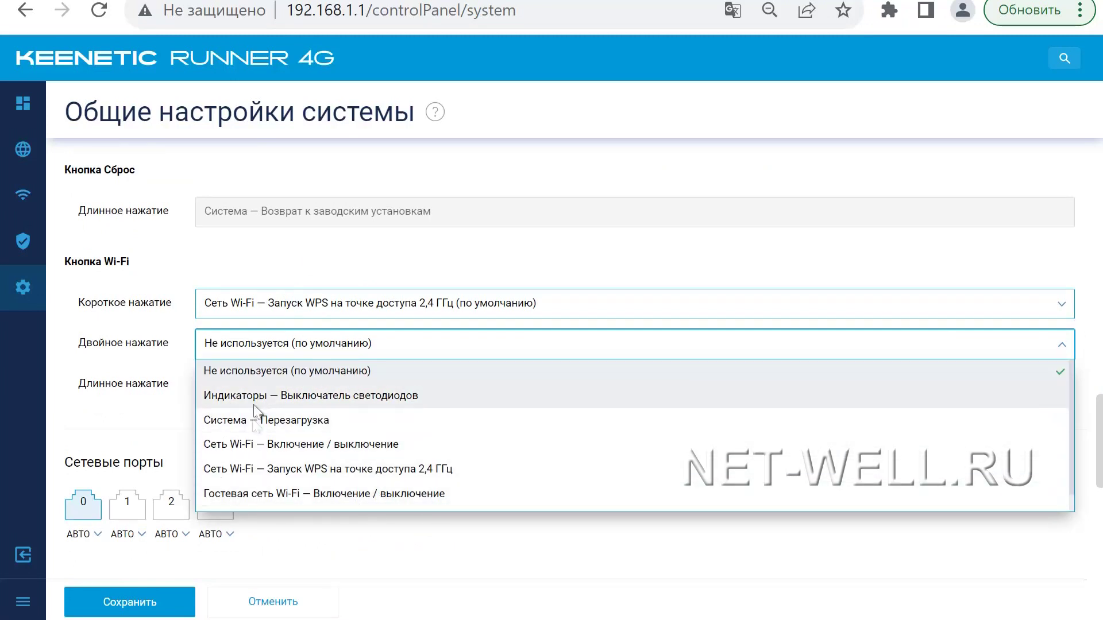
left_click(169, 420)
scroll(186, 482, "down", 8)
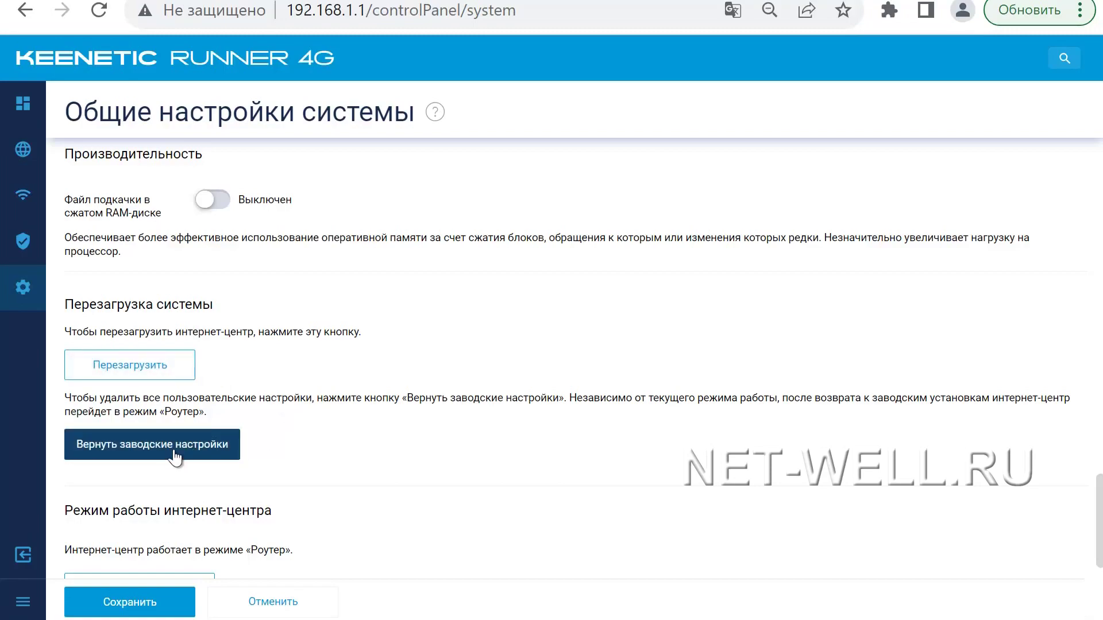
scroll(183, 453, "down", 4)
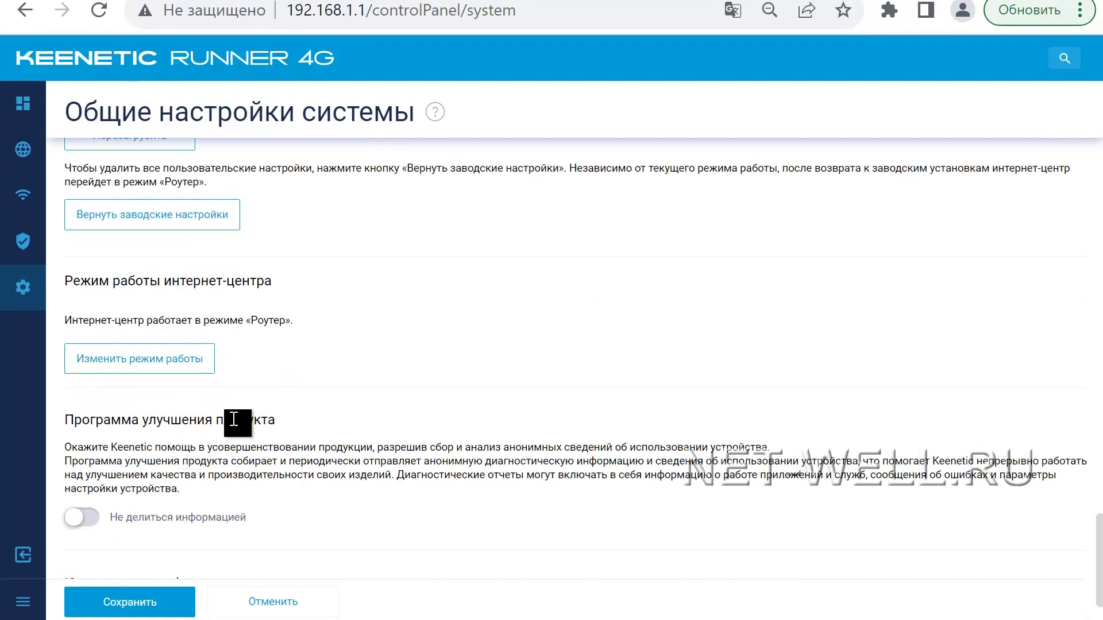
scroll(235, 420, "down", 2)
scroll(271, 423, "up", 5)
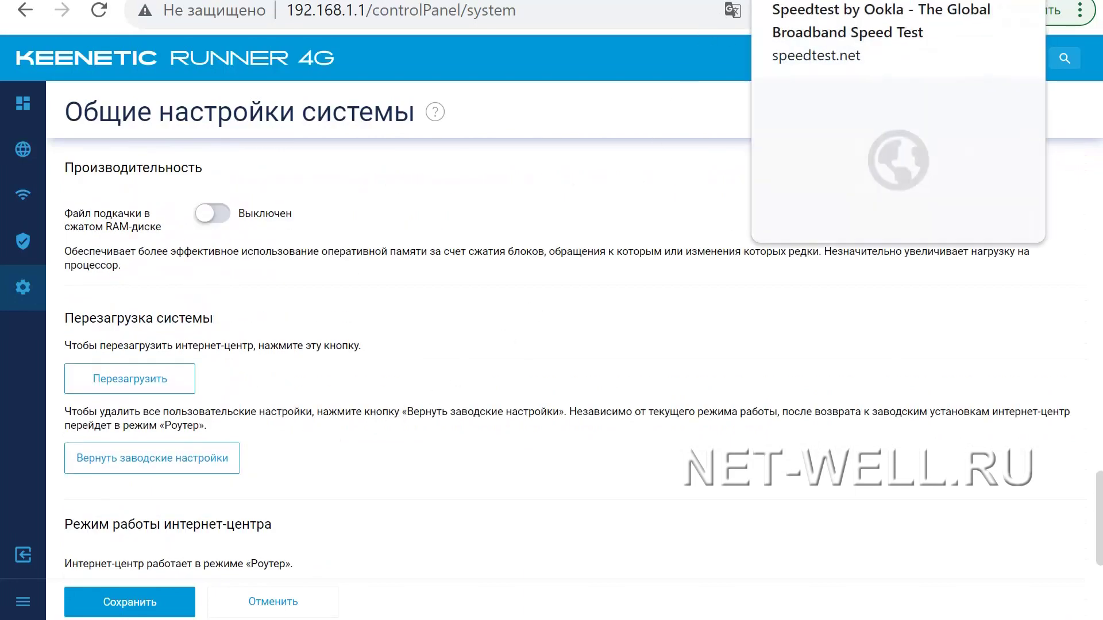
Step: Run Speedtest by Ookla (43.60 Mbps down, 22.81 Mbps up, 29 ms ping), then open net-well.ru's 3G/4G modems category
left_click(931, 34)
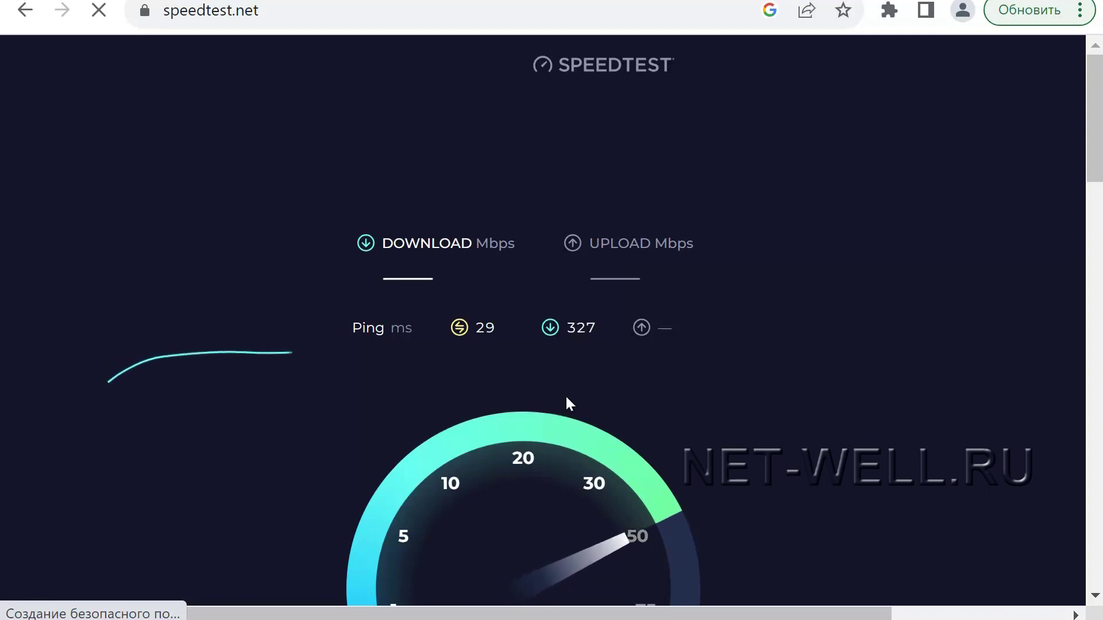
scroll(566, 398, "down", 2)
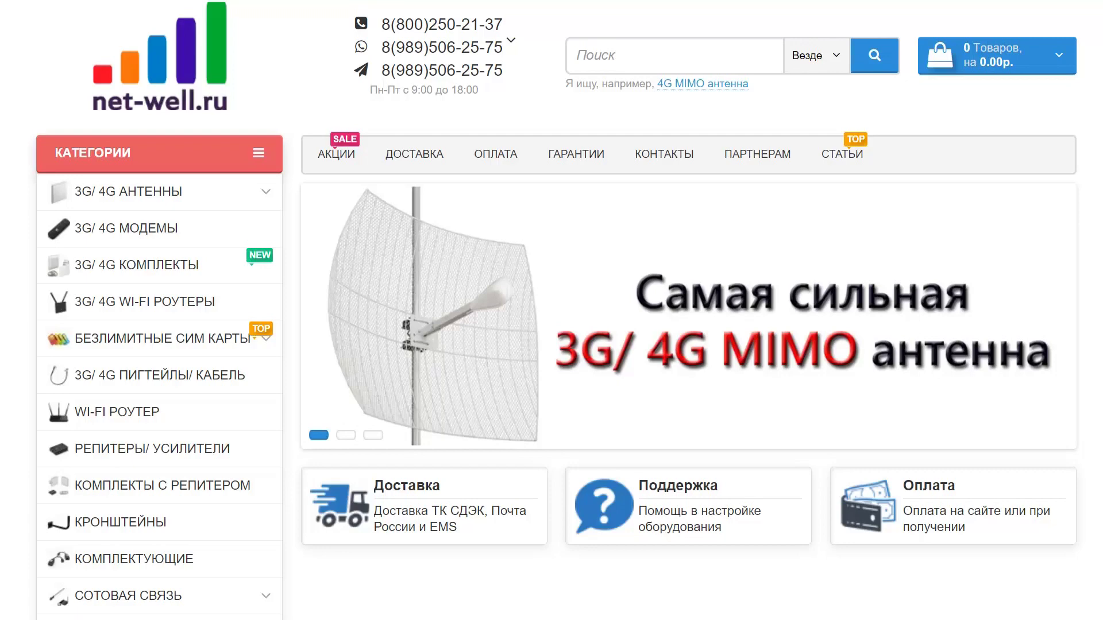
left_click(112, 228)
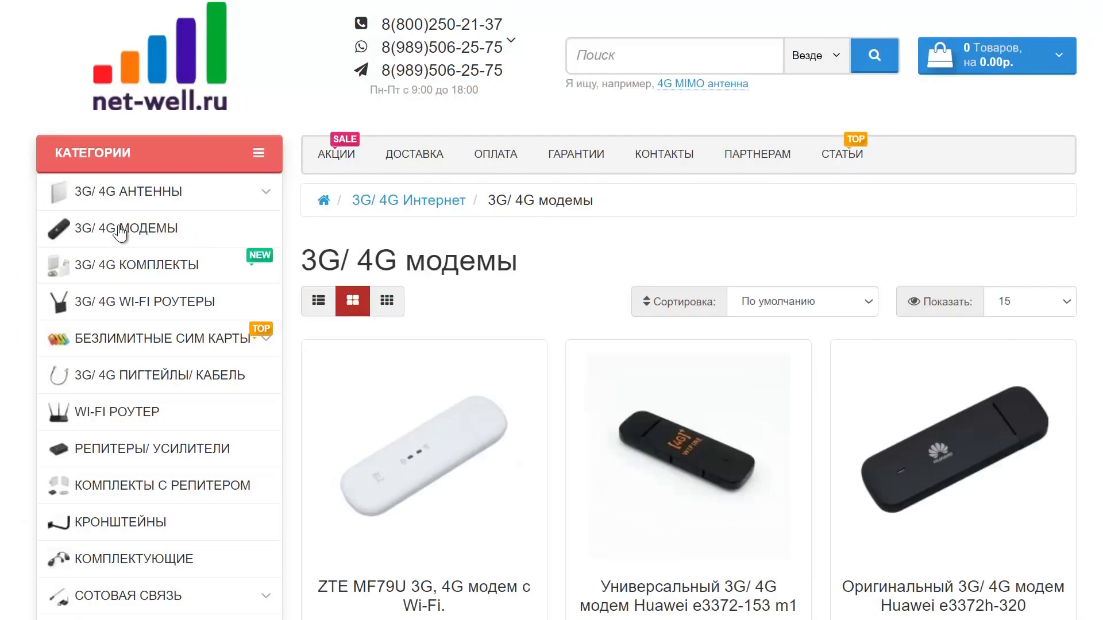
Step: Browse the 3G/4G kits and 3G/4G Wi-Fi routers categories on net-well.ru
left_click(120, 261)
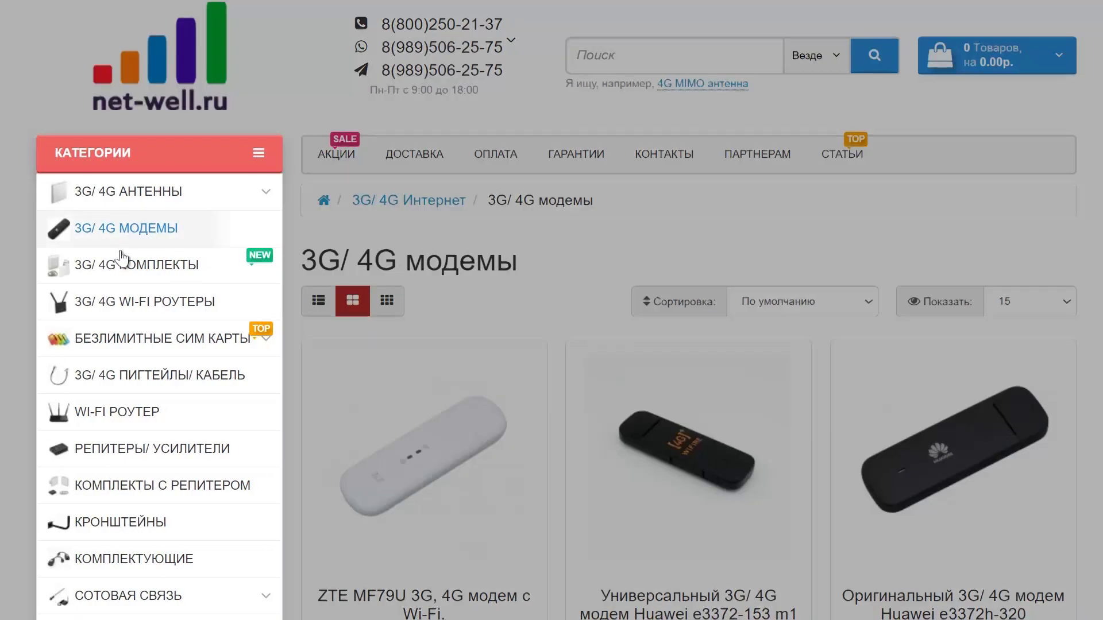
left_click(120, 305)
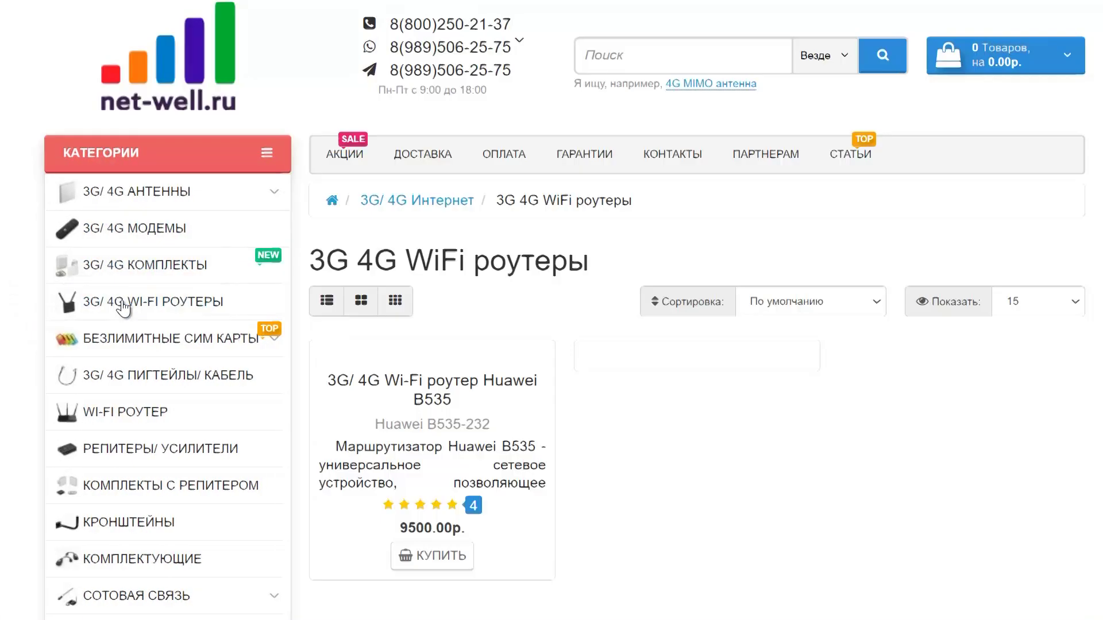
scroll(432, 434, "down", 12)
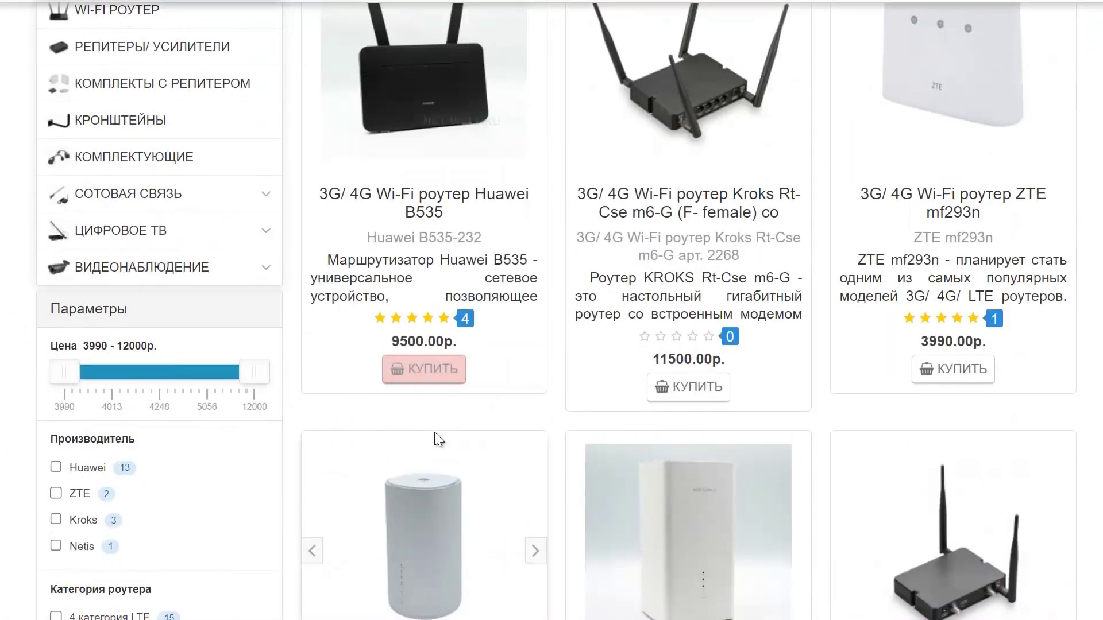
scroll(431, 438, "up", 15)
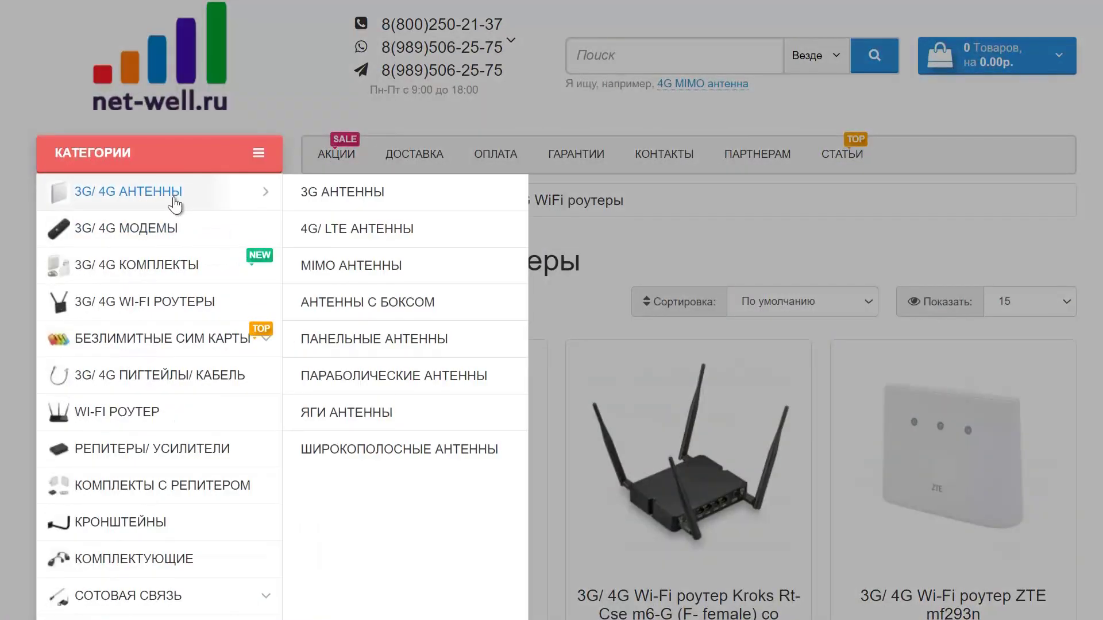
Step: Open the 3G/4G antennas catalogue and scroll through its products, such as Nitsa-5F MIMO
left_click(176, 204)
scroll(463, 497, "down", 2)
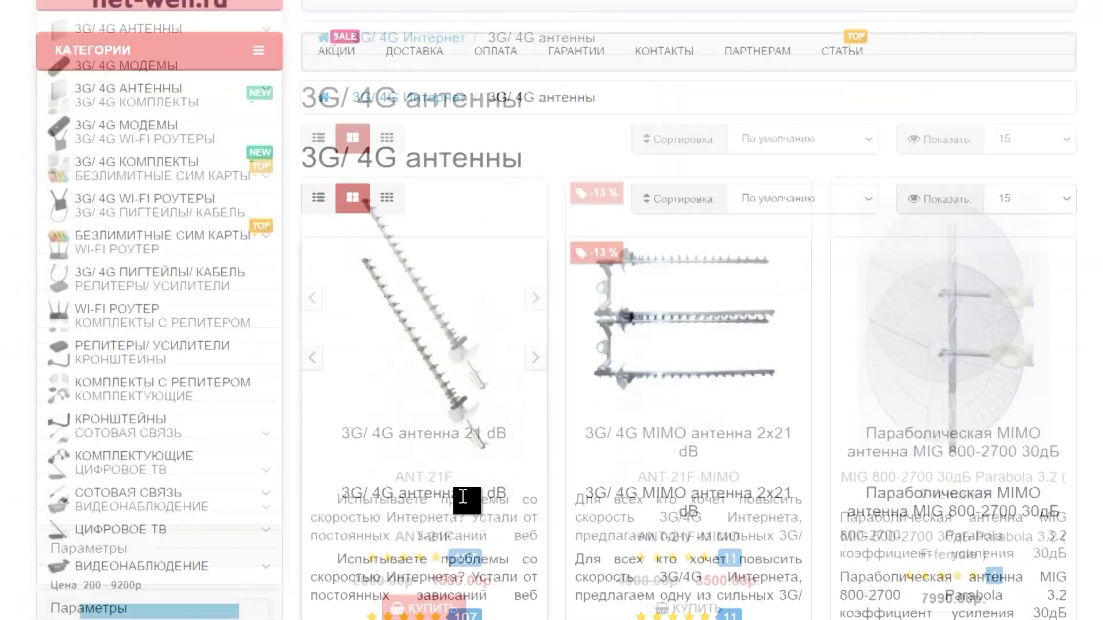
scroll(463, 500, "down", 9)
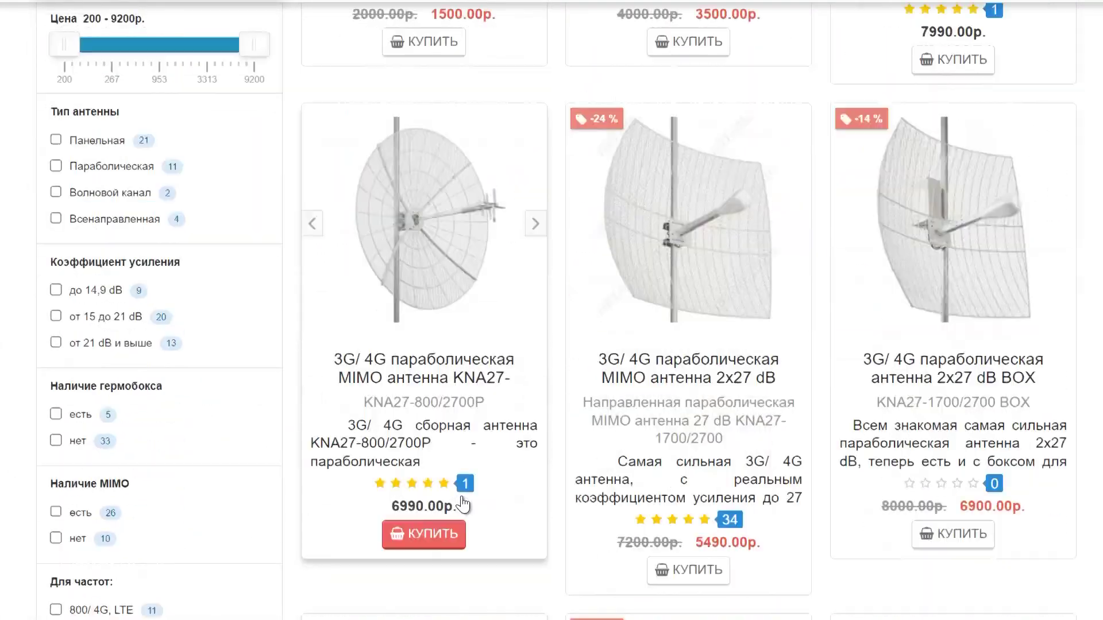
scroll(464, 504, "down", 3)
scroll(288, 523, "down", 5)
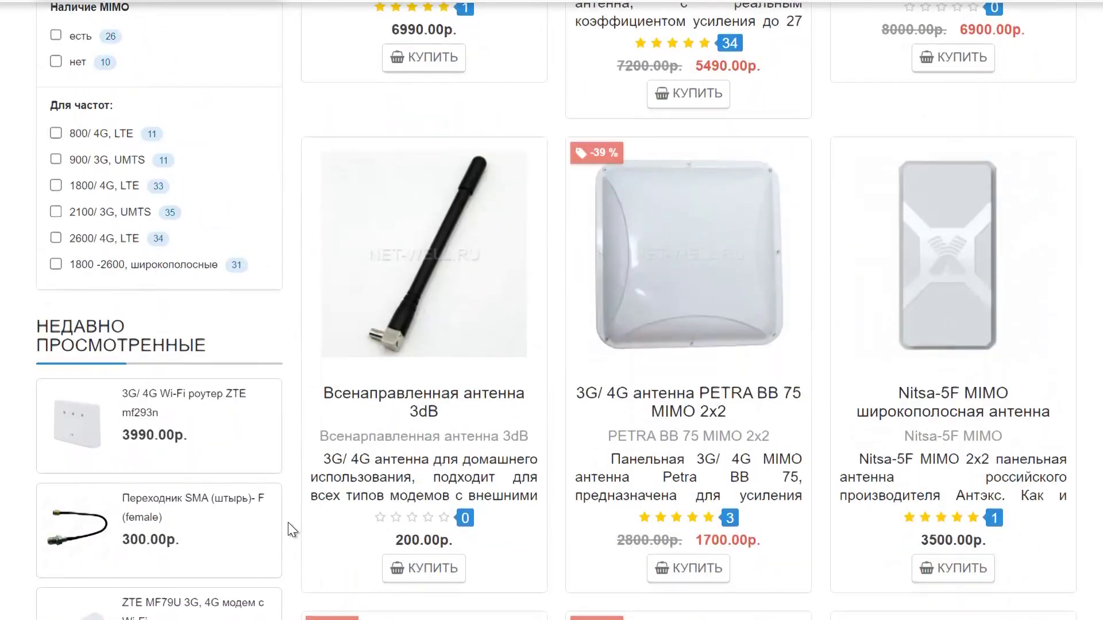
scroll(288, 522, "down", 14)
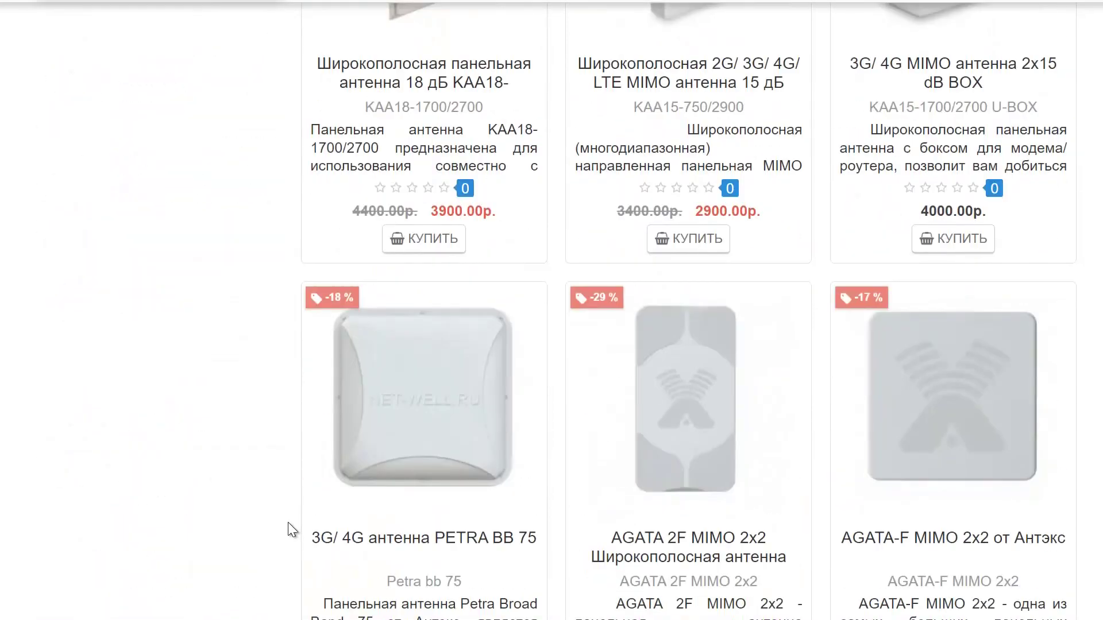